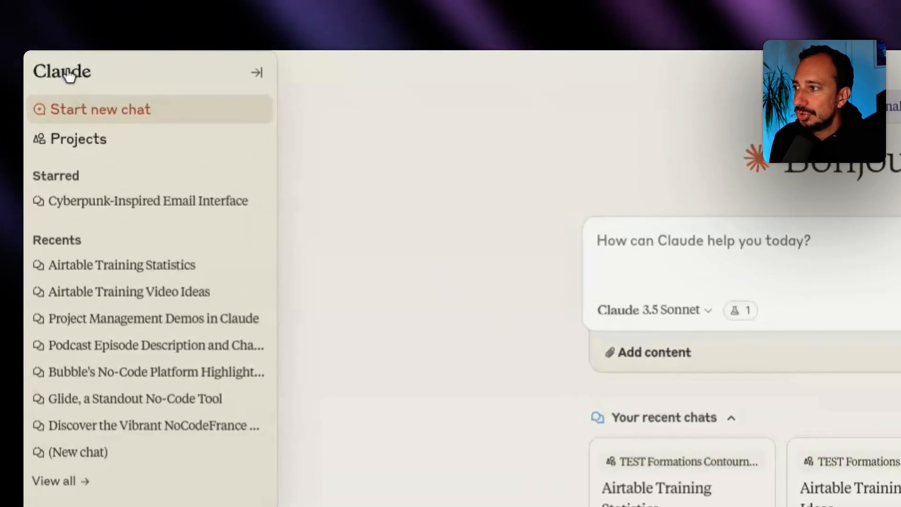
# Start a new personal project named "Marketing de la formation Airtable"
pyautogui.click(72, 149)
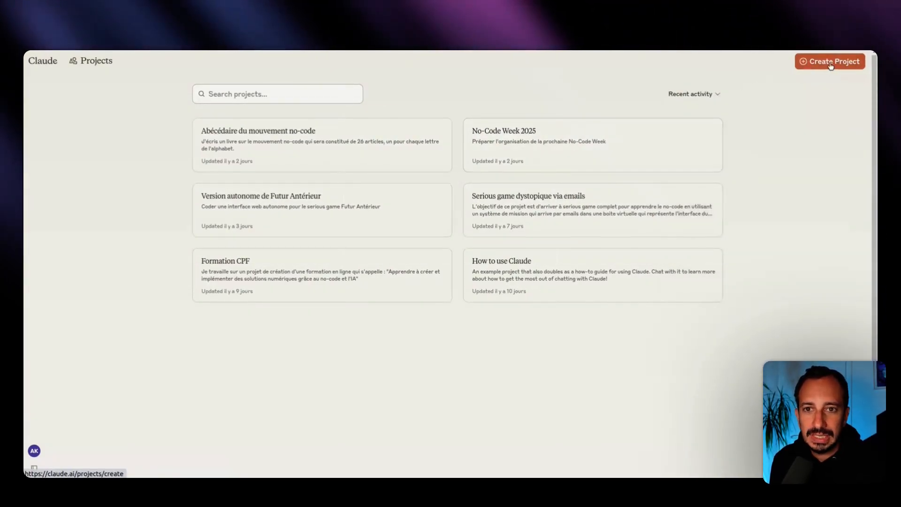
pyautogui.click(836, 63)
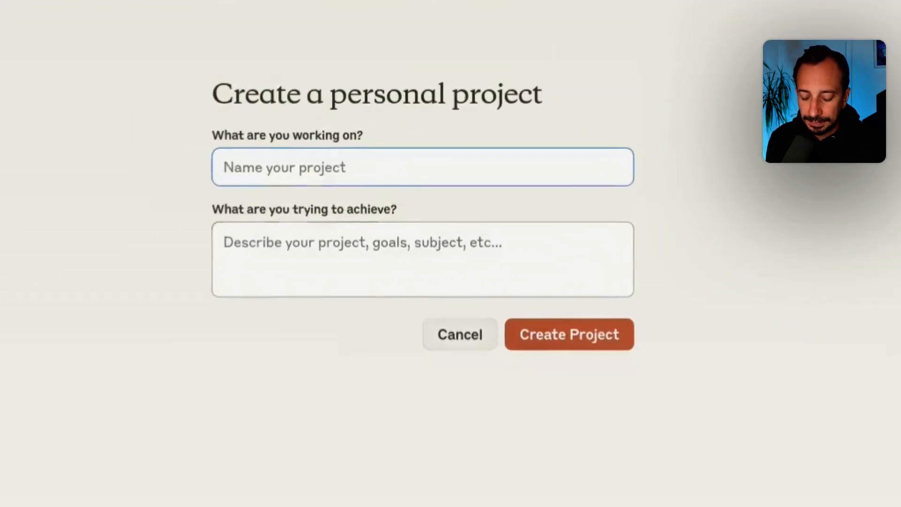
pyautogui.write('Mar')
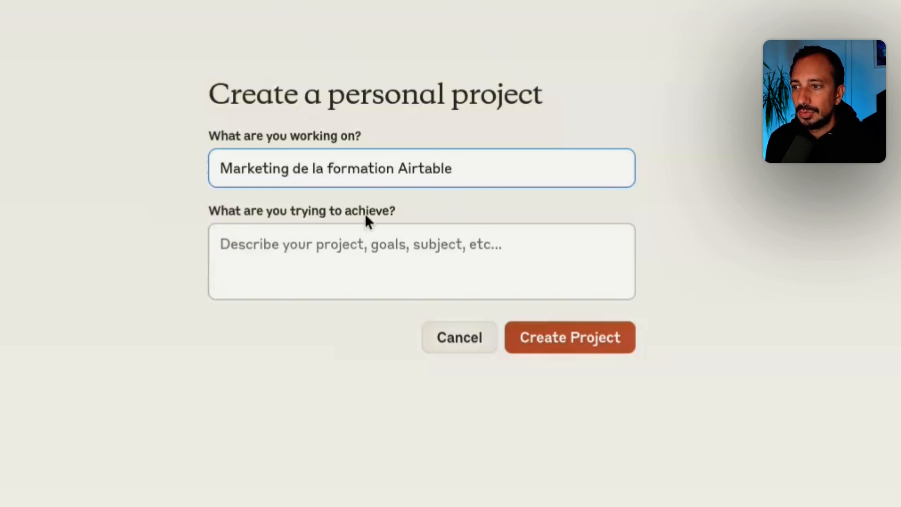
# Describe the project as "Je veux travailler sur le marketing de ma formation Airtable. C'est une formation en ligne avec une centaines de vidéos."
pyautogui.click(356, 244)
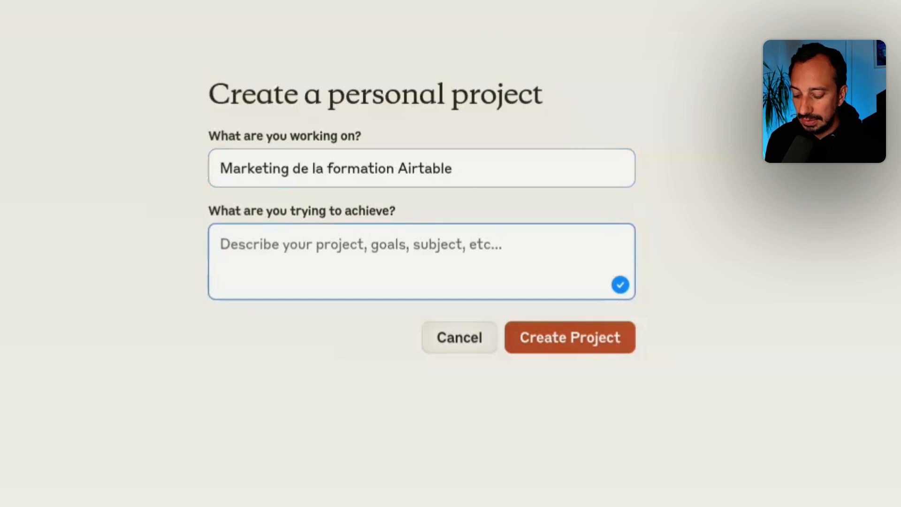
pyautogui.write('Je')
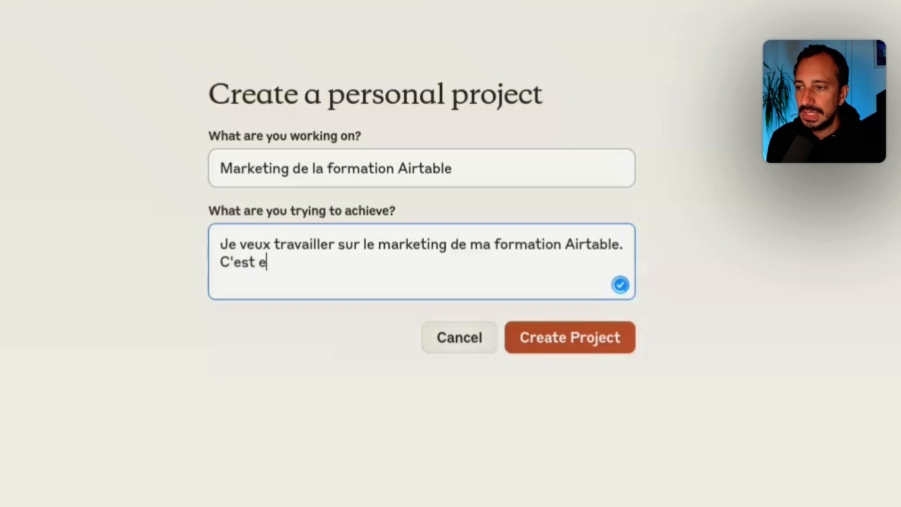
pyautogui.write('ormation')
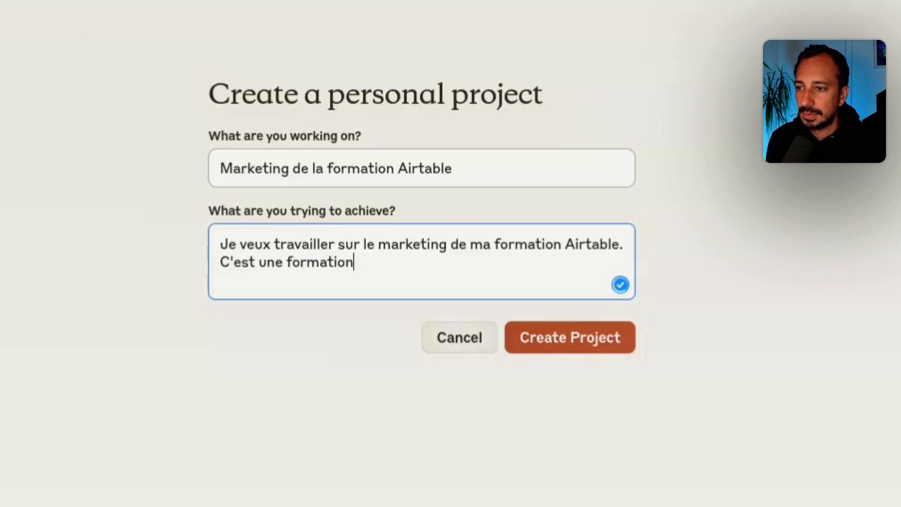
pyautogui.write(' en ligne avec une centraine')
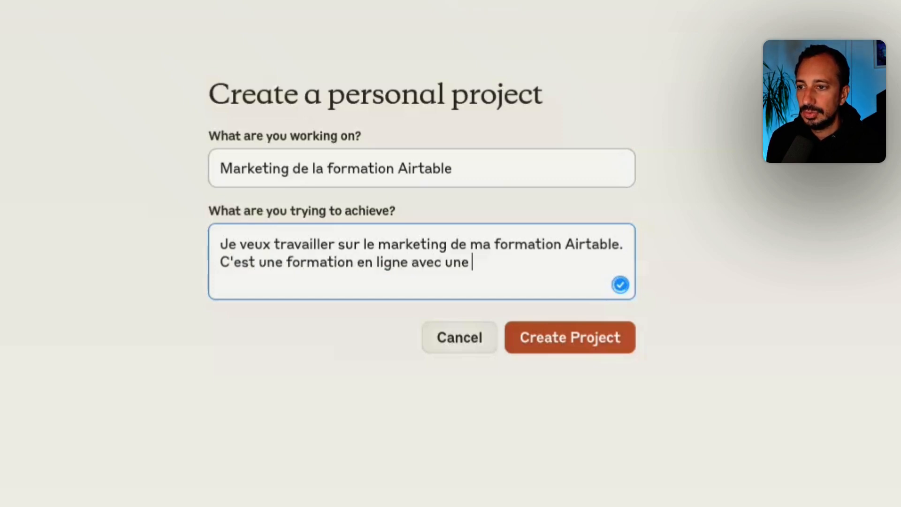
pyautogui.press('BackSpace')
pyautogui.press('BackSpace')
pyautogui.press('BackSpace')
pyautogui.press('BackSpace')
pyautogui.press('BackSpace')
pyautogui.write('a')
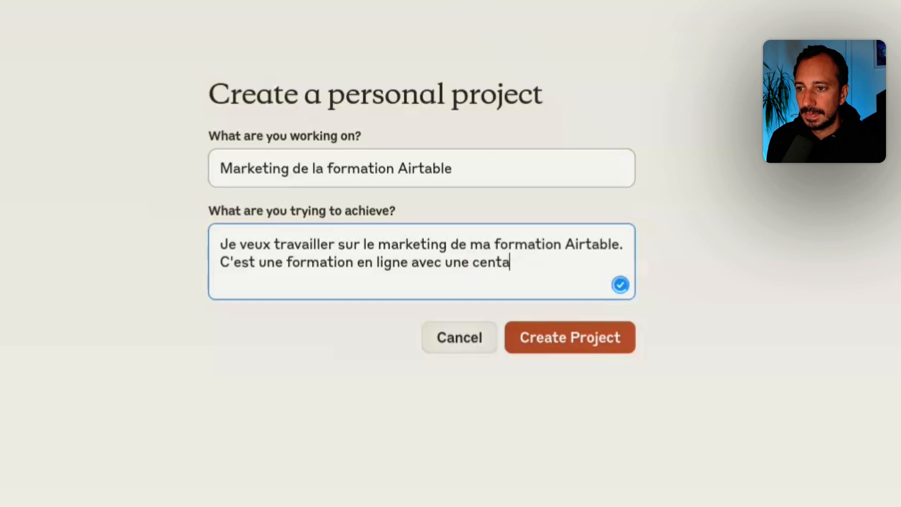
pyautogui.write('ines de vidéos. ')
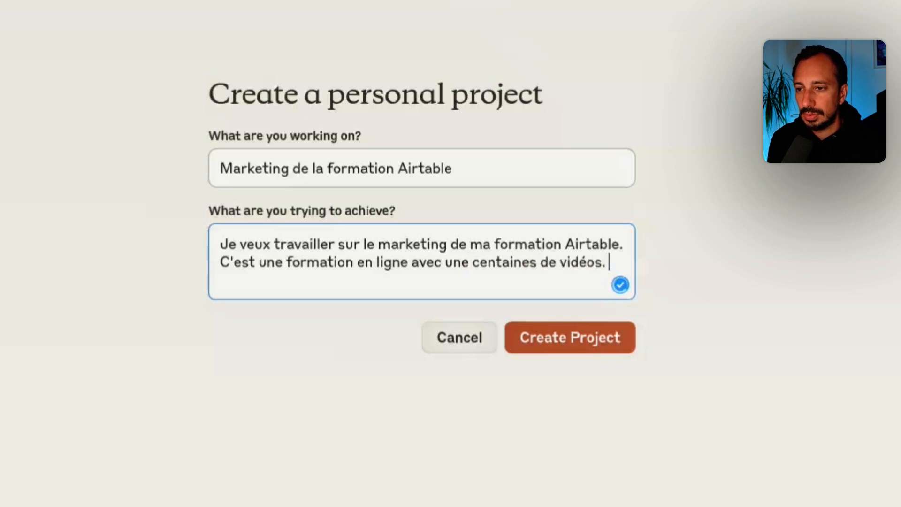
# Add "Je veux la rendre attractive" to the end of the description and create the project
pyautogui.write('Je veux la rendre t')
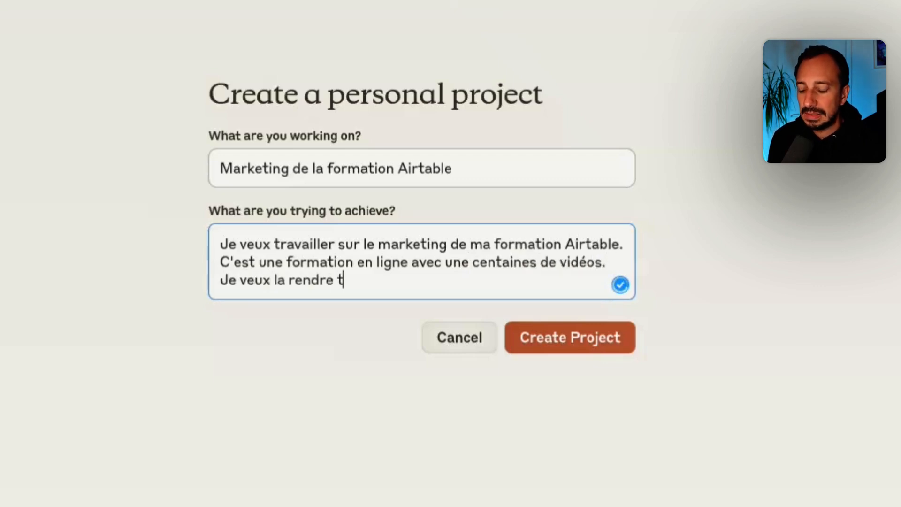
pyautogui.press('BackSpace')
pyautogui.write('attrac')
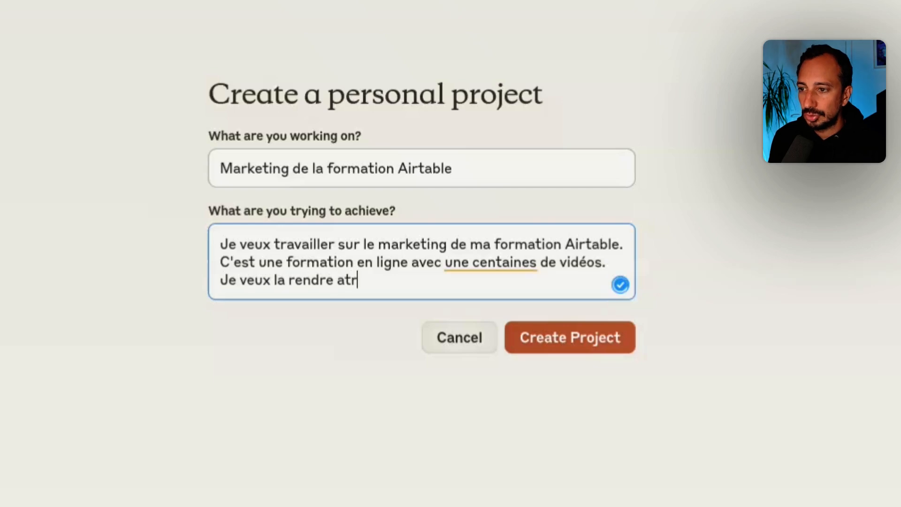
pyautogui.write('tive')
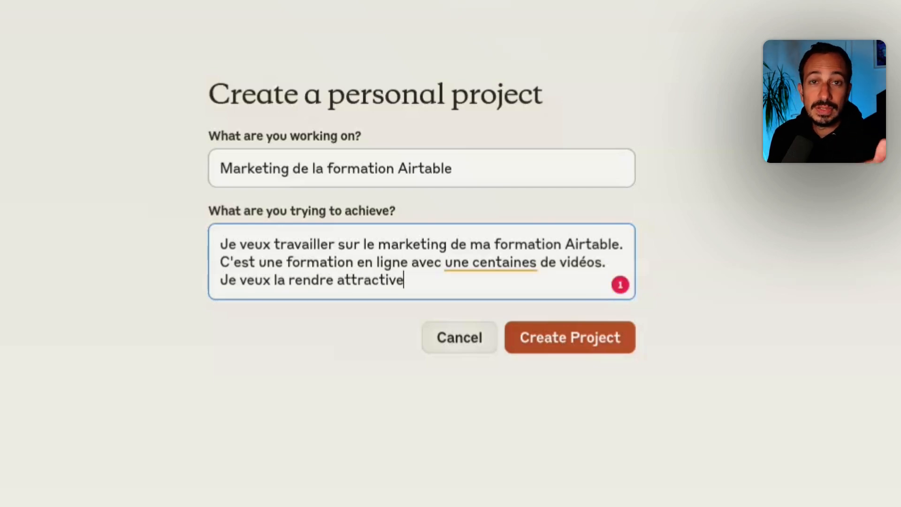
pyautogui.click(552, 333)
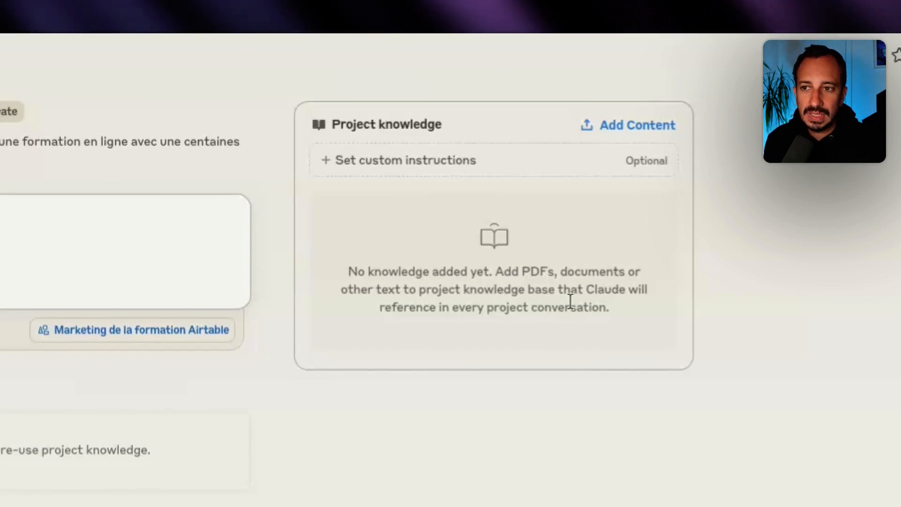
# Set the project's custom instructions to "Tu es un super assistant marketing" and save them
pyautogui.click(388, 165)
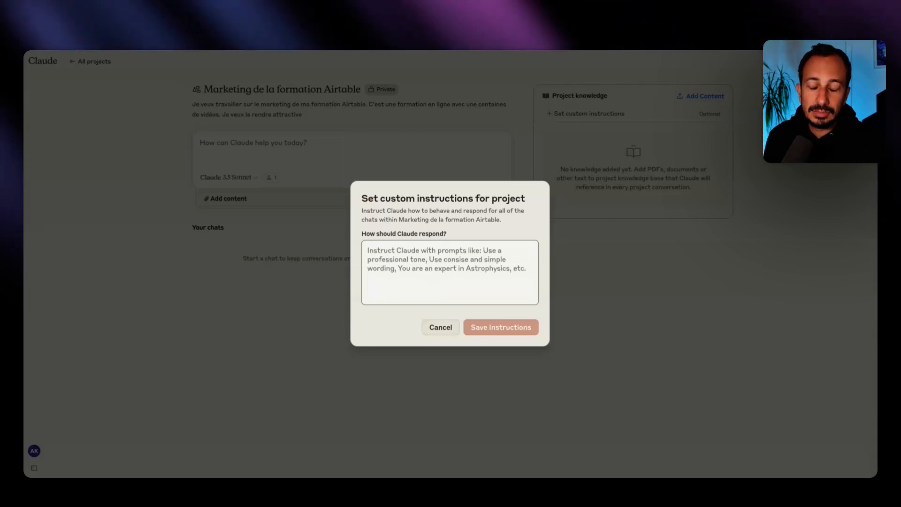
pyautogui.click(470, 272)
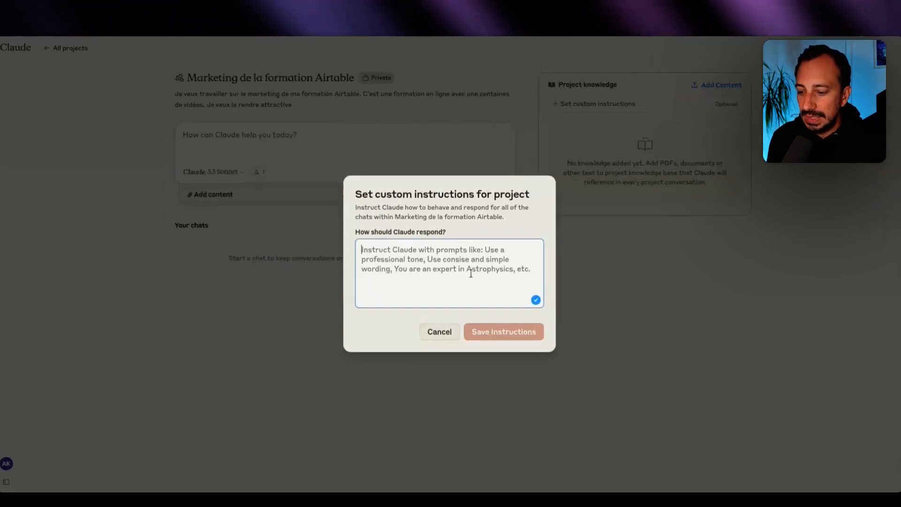
pyautogui.write('Tu es un s')
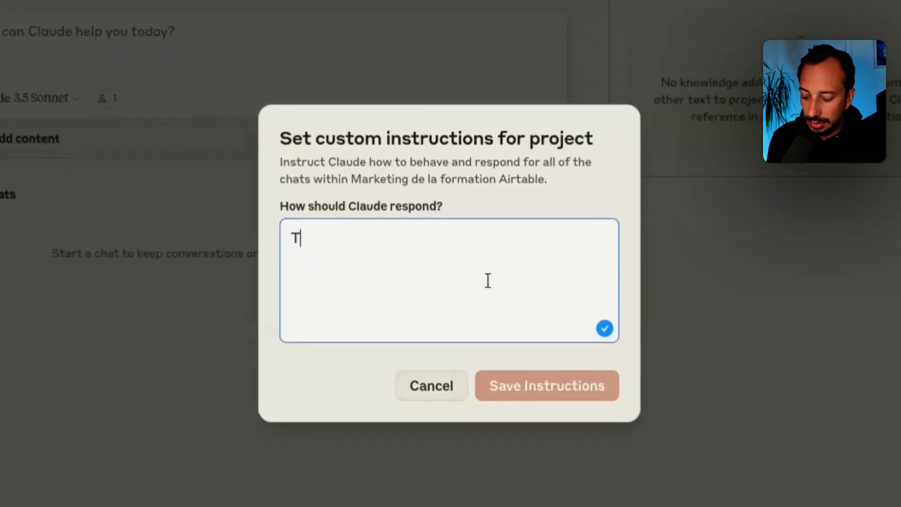
pyautogui.write('uper ')
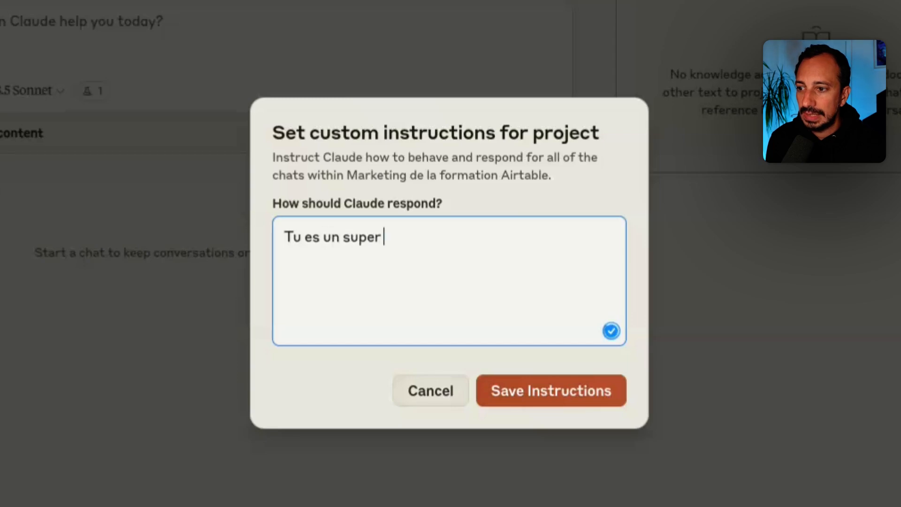
pyautogui.write('assistant marketing')
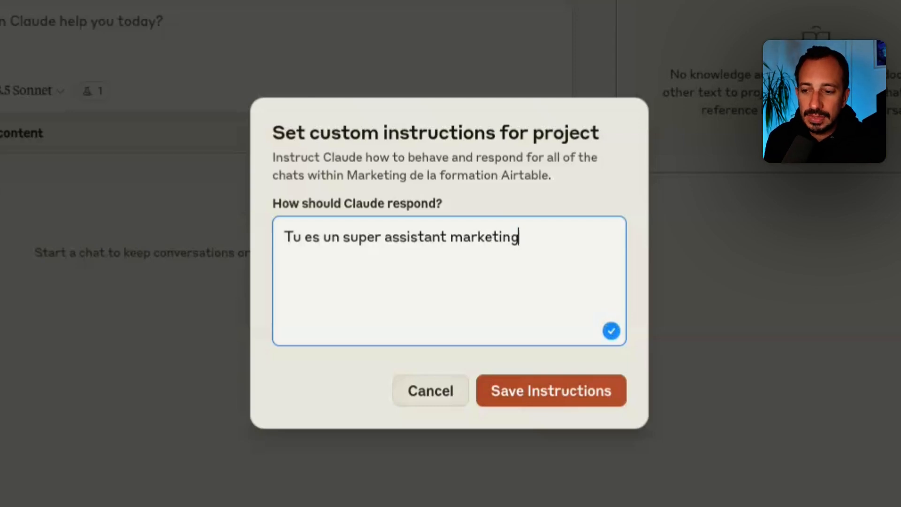
pyautogui.click(534, 393)
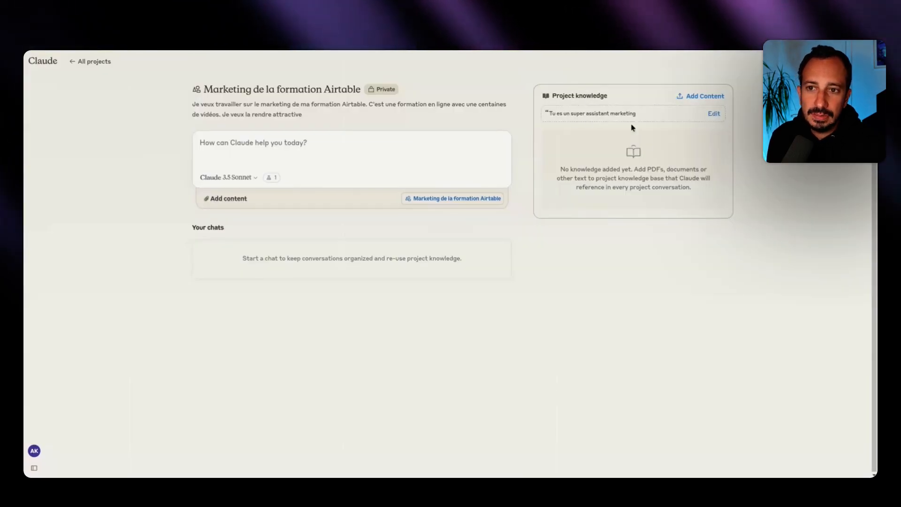
# View the project's saved custom instructions and close them without editing
pyautogui.click(700, 117)
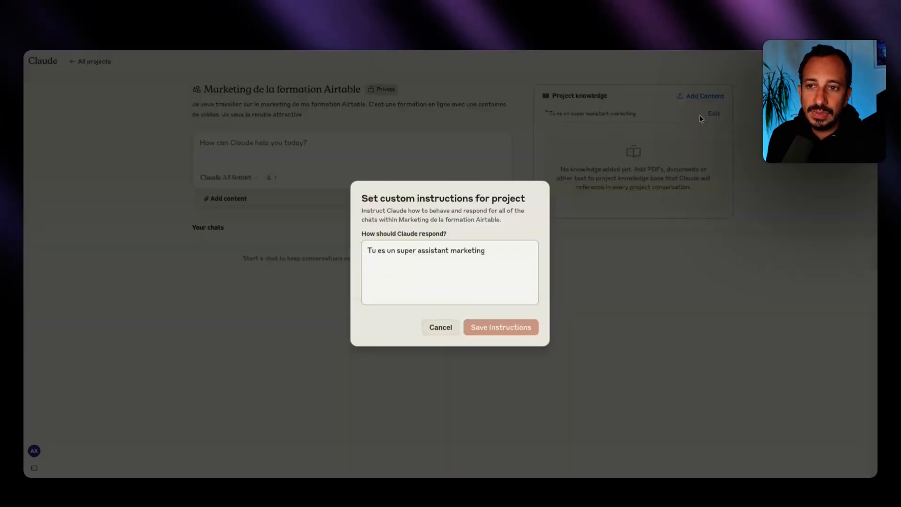
pyautogui.click(570, 184)
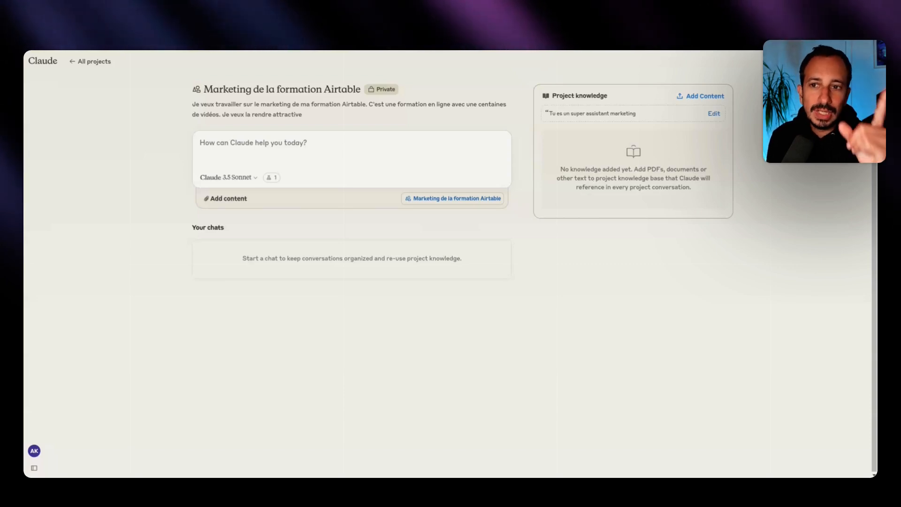
pyautogui.click(711, 115)
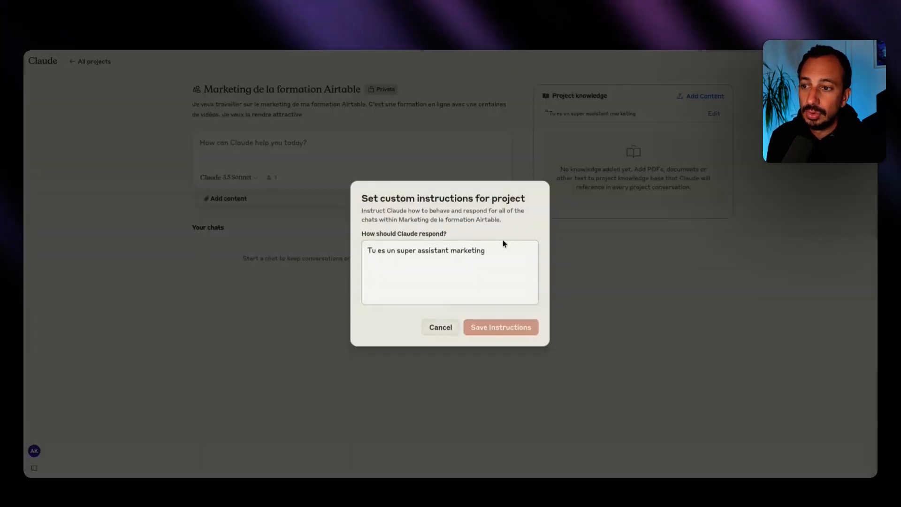
pyautogui.click(449, 329)
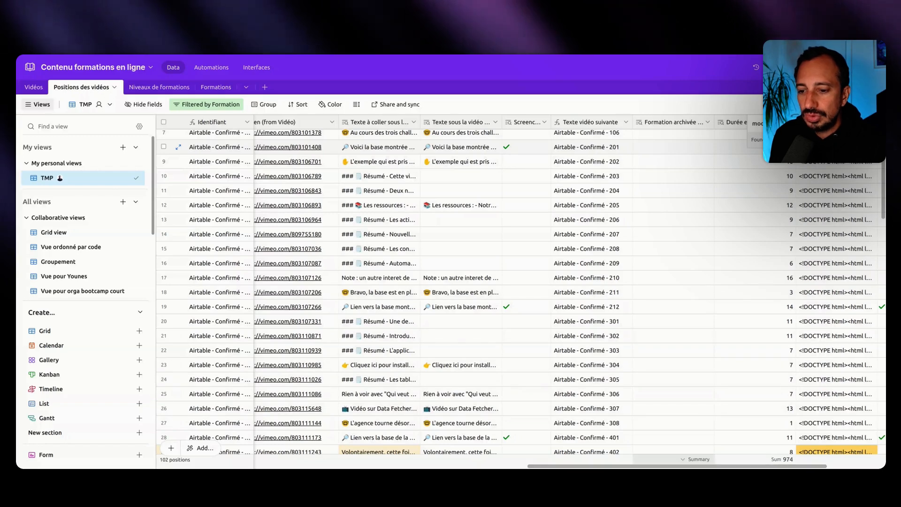
# Switch to Airtable and examine the video titles and the other columns of the Positions des vidéos table
pyautogui.moveTo(612, 466); pyautogui.dragTo(268, 466)
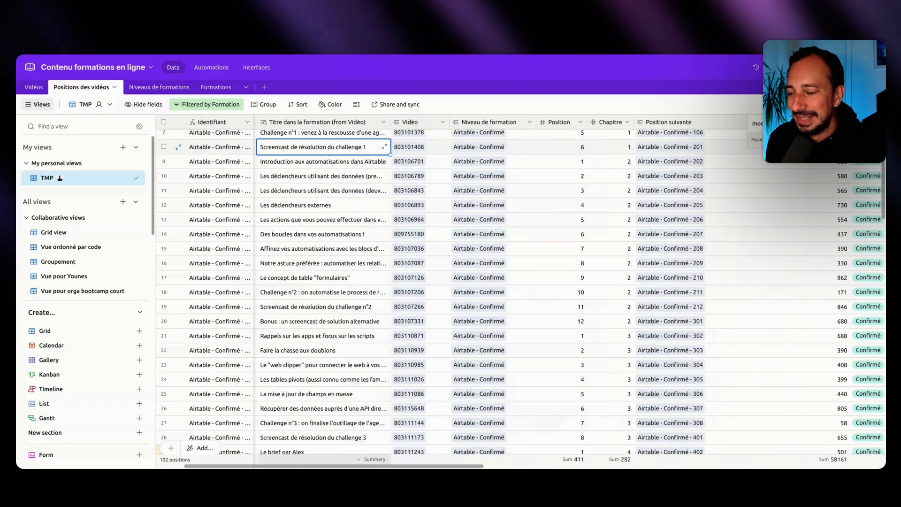
pyautogui.scroll(3, 303, 214)
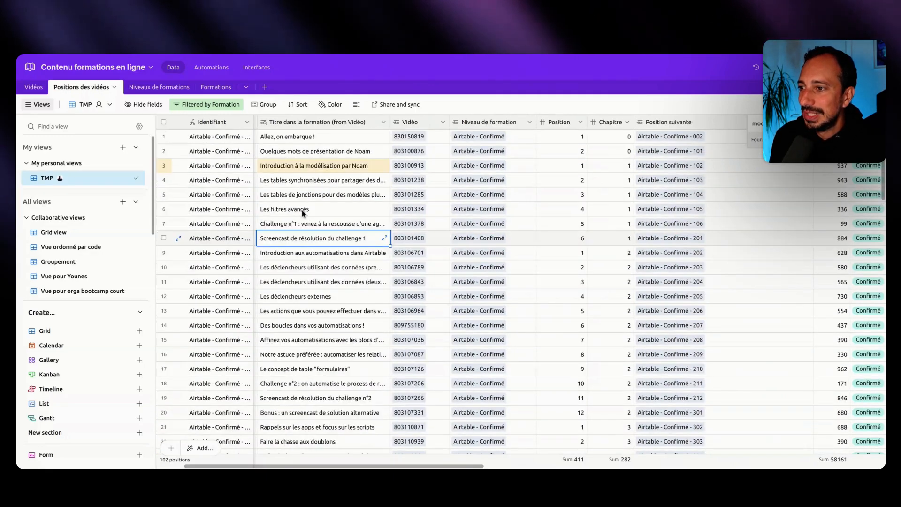
pyautogui.scroll(-5, 328, 216)
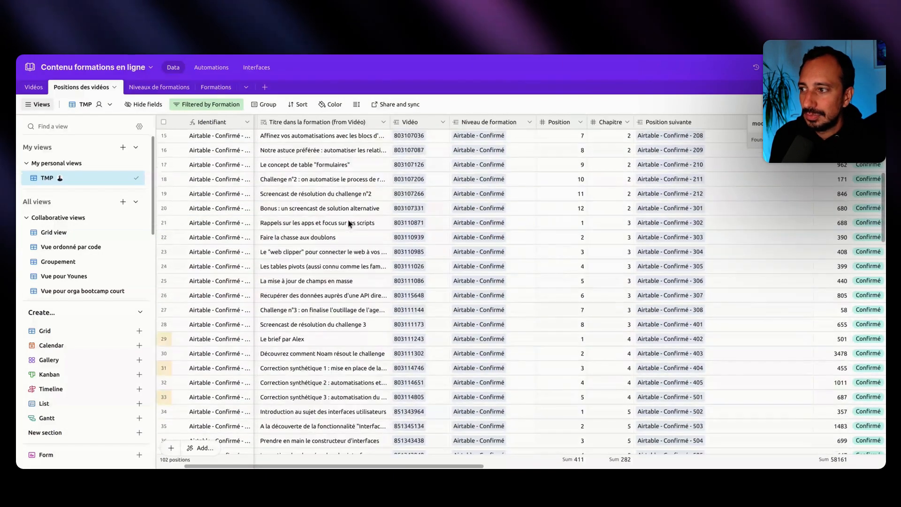
pyautogui.scroll(5, 349, 223)
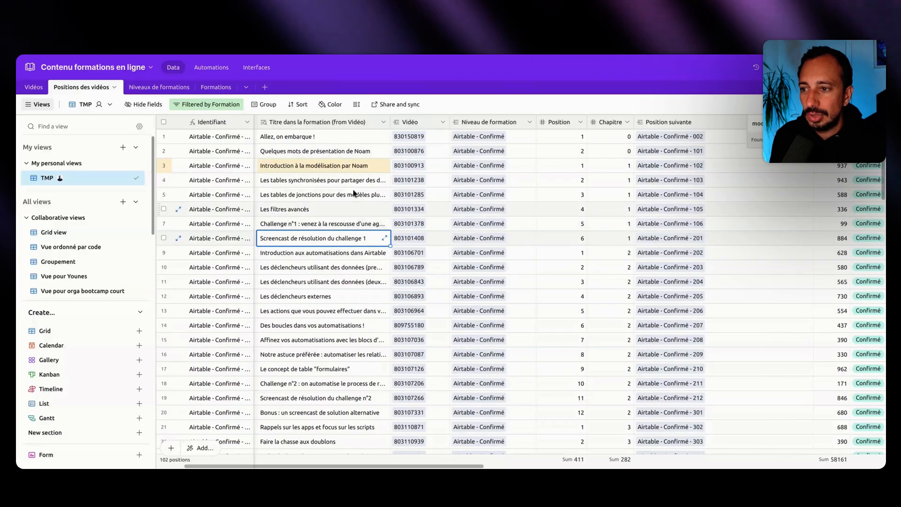
pyautogui.press('Right')
pyautogui.press('Right')
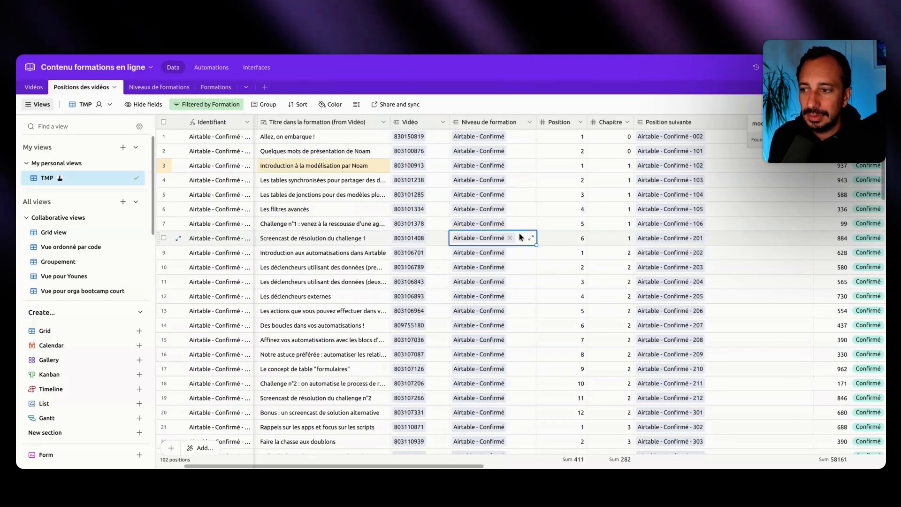
pyautogui.press('Right')
pyautogui.press('Right')
pyautogui.press('Right')
pyautogui.press('Right')
pyautogui.press('Right')
pyautogui.press('Right')
pyautogui.press('Right')
pyautogui.press('Right')
pyautogui.press('Right')
pyautogui.press('Right')
pyautogui.press('Right')
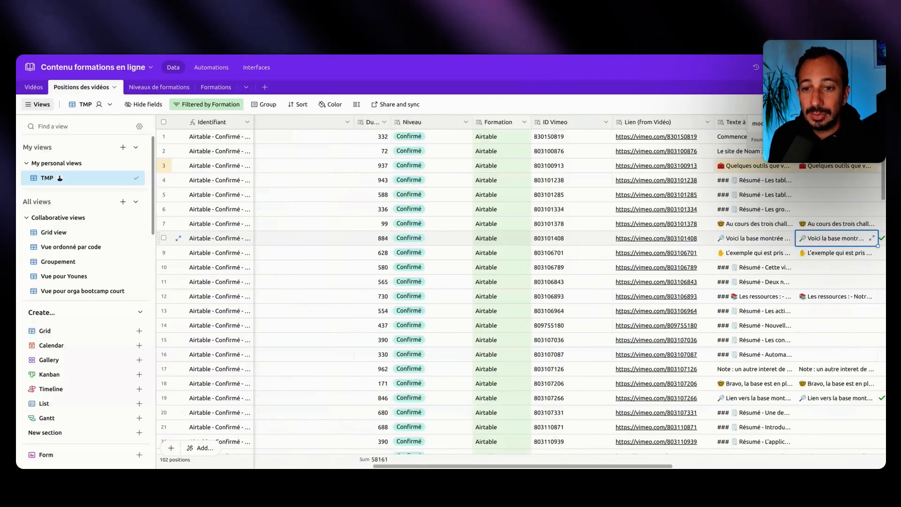
pyautogui.press('Right')
pyautogui.press('Right')
pyautogui.press('Left')
pyautogui.press('Left')
pyautogui.press('Right')
pyautogui.press('Right')
pyautogui.press('Right')
pyautogui.press('Right')
pyautogui.press('Right')
pyautogui.press('Right')
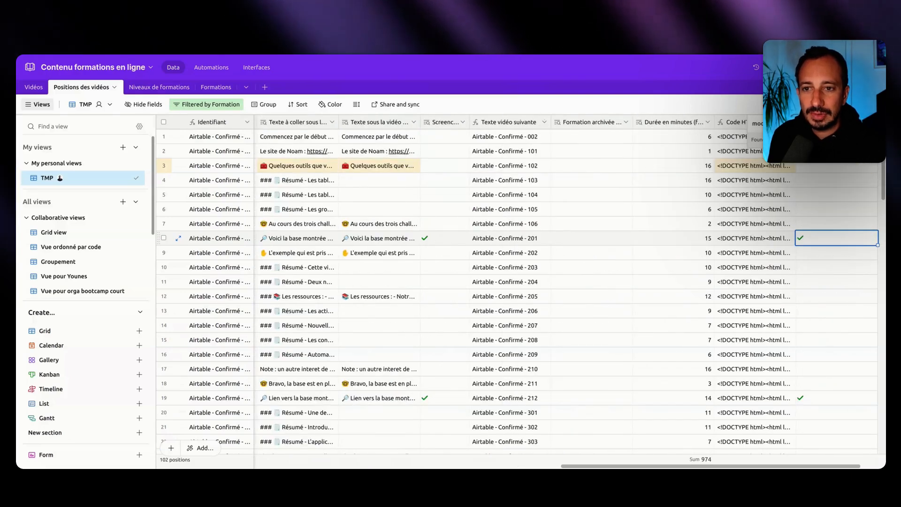
pyautogui.press('Left')
pyautogui.press('Left')
pyautogui.press('Left')
pyautogui.press('Left')
pyautogui.press('Left')
pyautogui.press('Left')
pyautogui.press('Left')
pyautogui.press('Left')
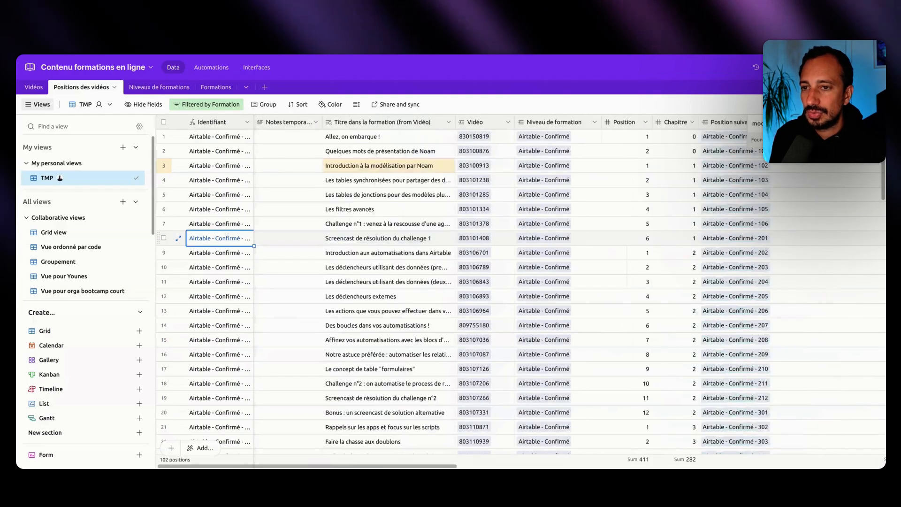
# Hide all fields of the TMP view, leaving only Titre dans la formation, Vidéo, Niveau de formation, Position and Chapitre shown
pyautogui.click(151, 108)
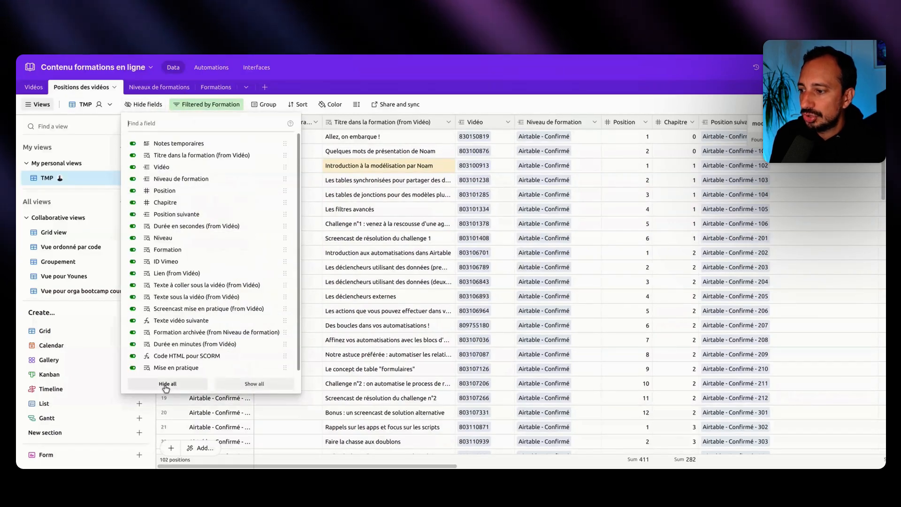
pyautogui.click(172, 384)
pyautogui.click(134, 154)
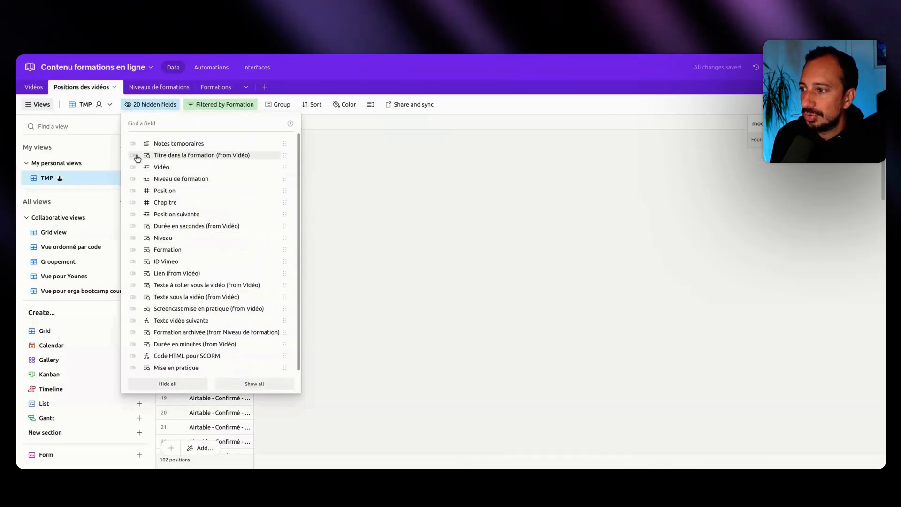
pyautogui.click(134, 167)
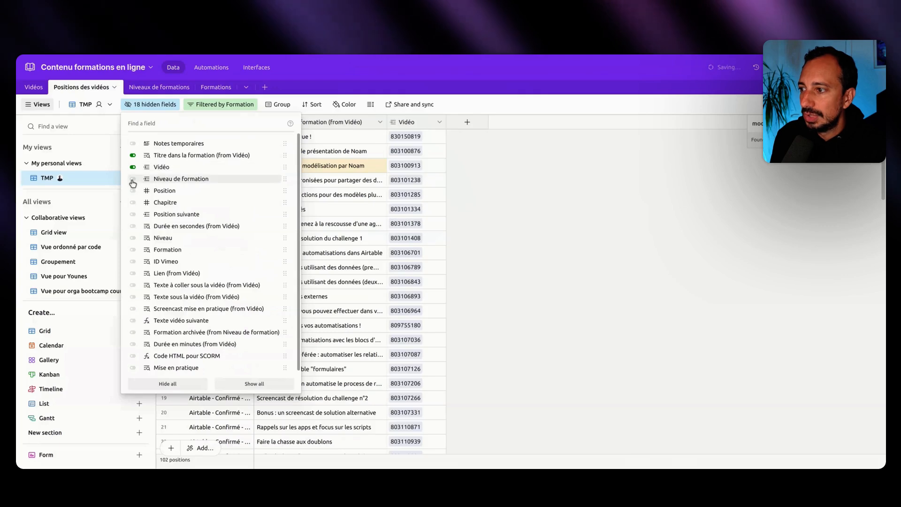
pyautogui.click(133, 179)
pyautogui.click(133, 190)
pyautogui.click(133, 204)
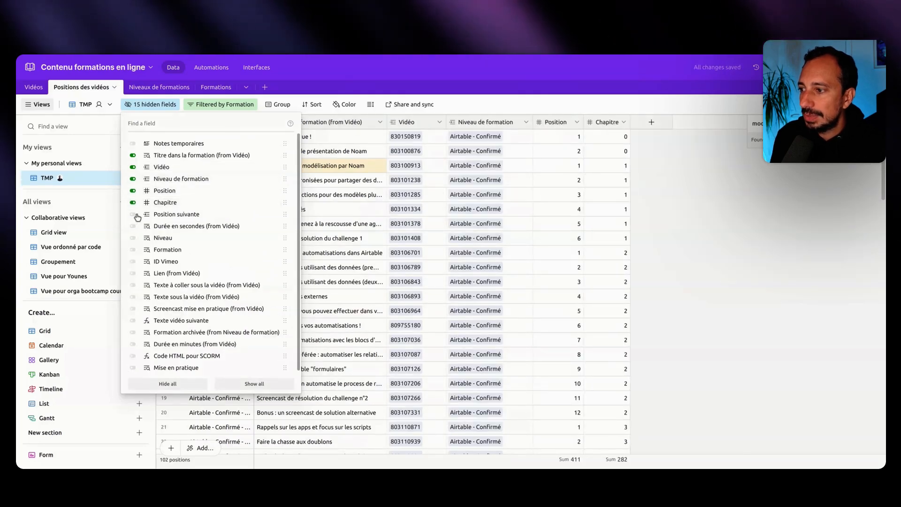
# Also show the Durée en secondes, Texte à coller sous la vidéo and Lien fields in the TMP view
pyautogui.click(133, 224)
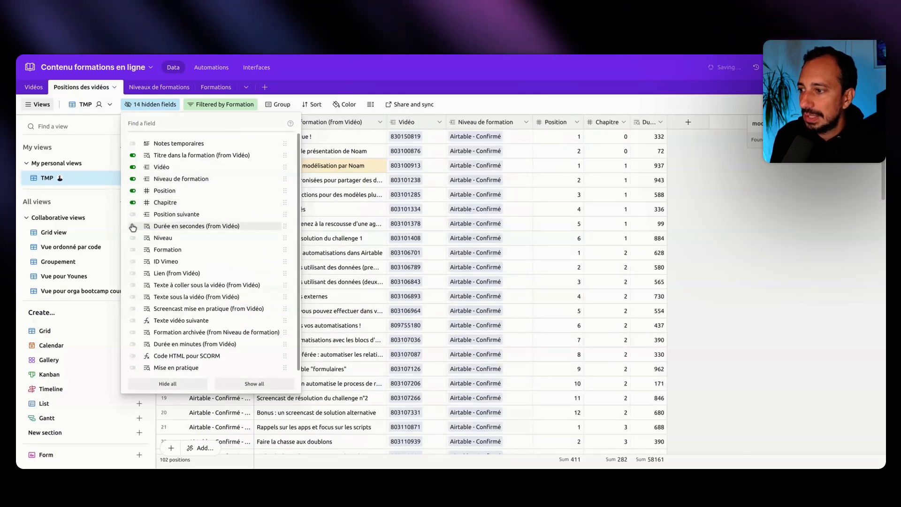
pyautogui.click(133, 283)
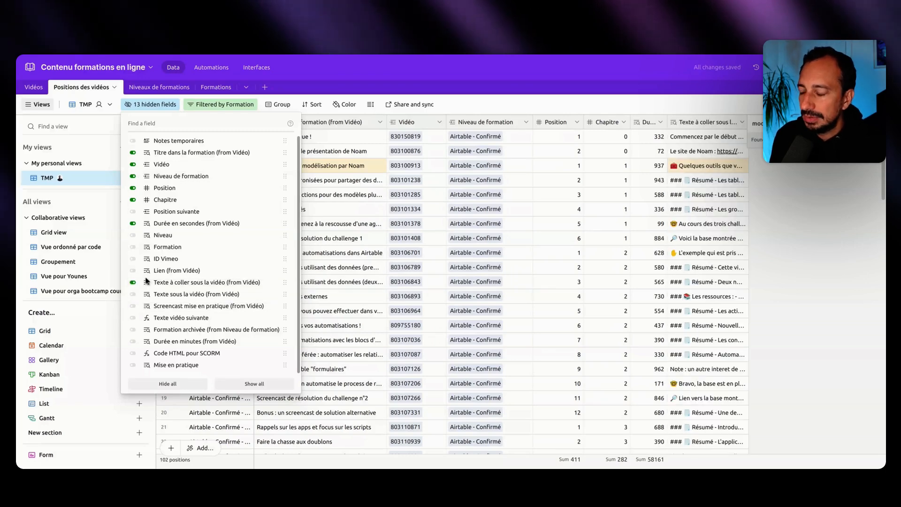
pyautogui.click(133, 271)
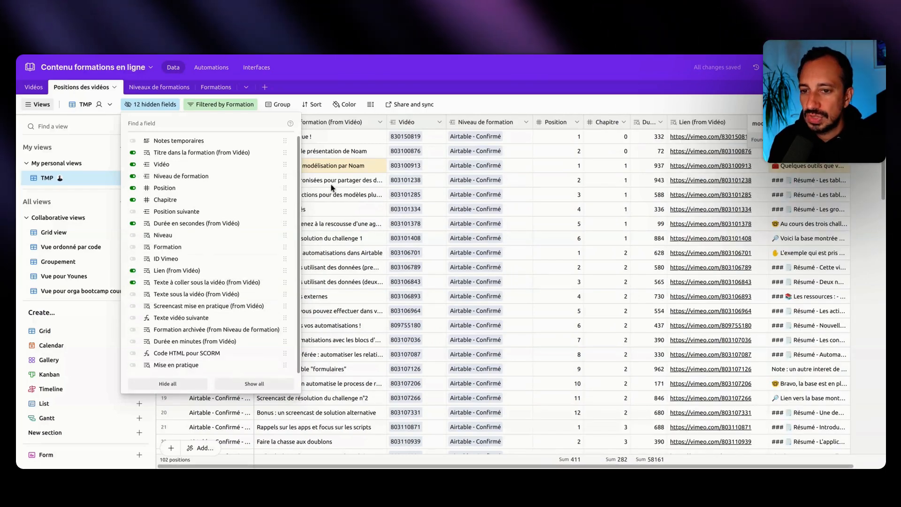
pyautogui.click(616, 92)
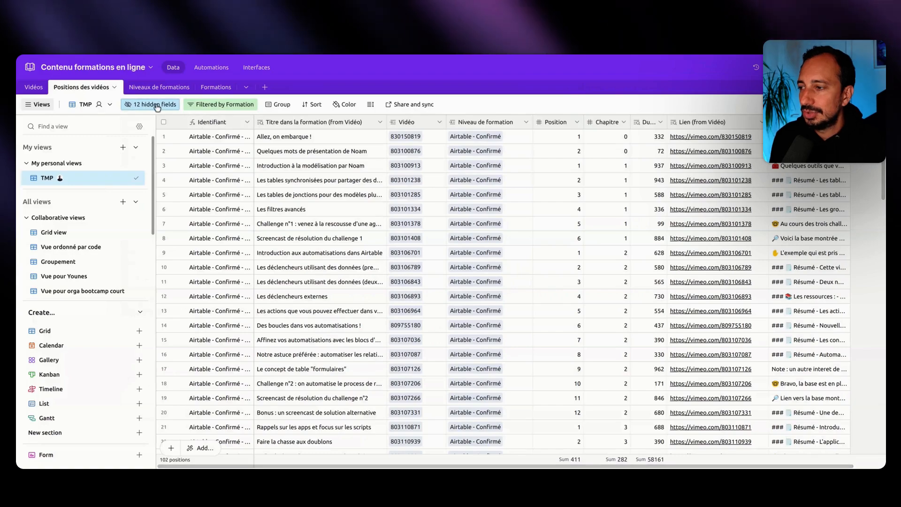
# Download the TMP view as a CSV, switch to Claude and upload the Positions des vidéos-TMP (1) file to the project knowledge
pyautogui.click(110, 104)
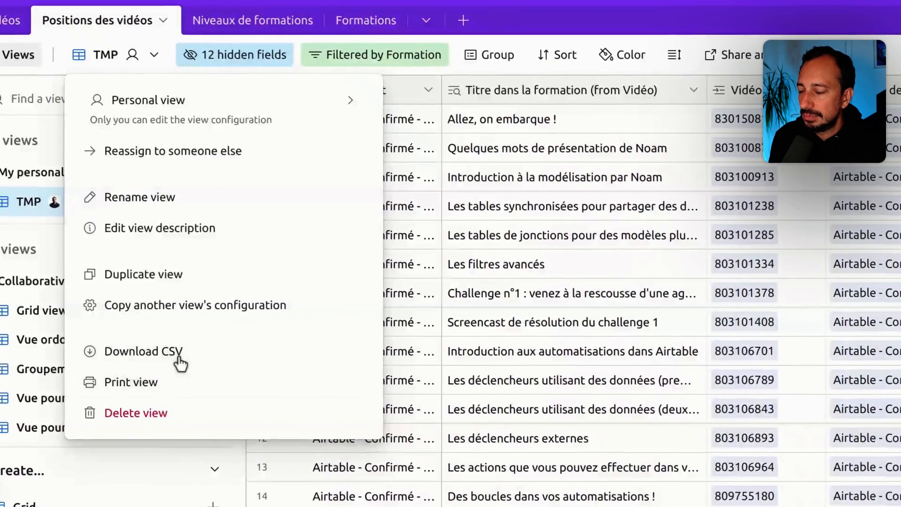
pyautogui.click(179, 363)
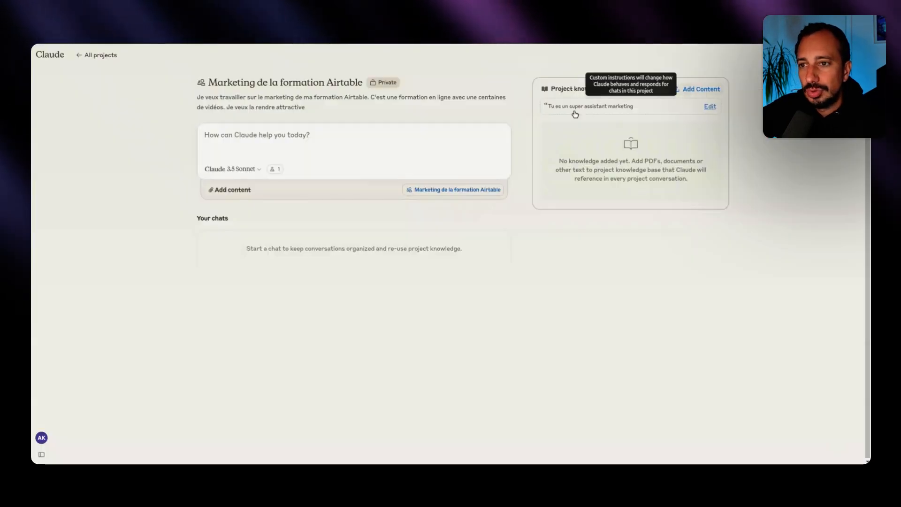
pyautogui.click(695, 90)
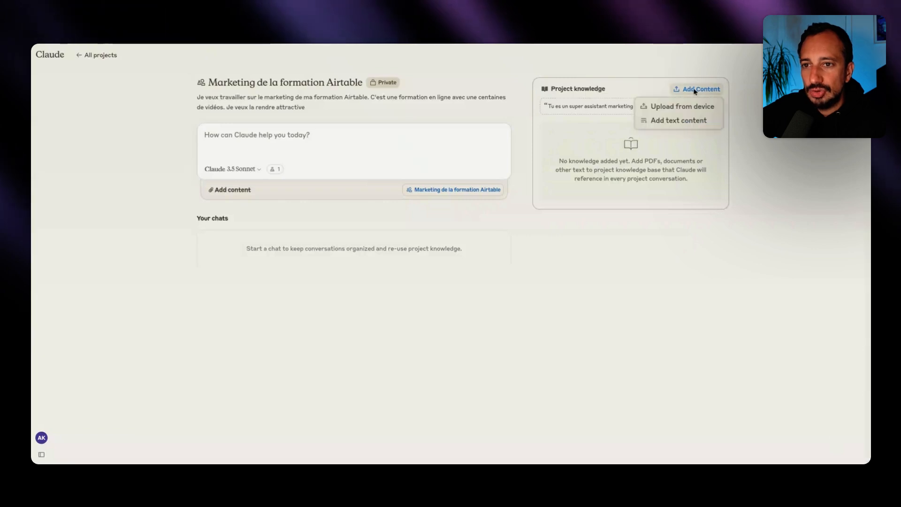
pyautogui.click(666, 108)
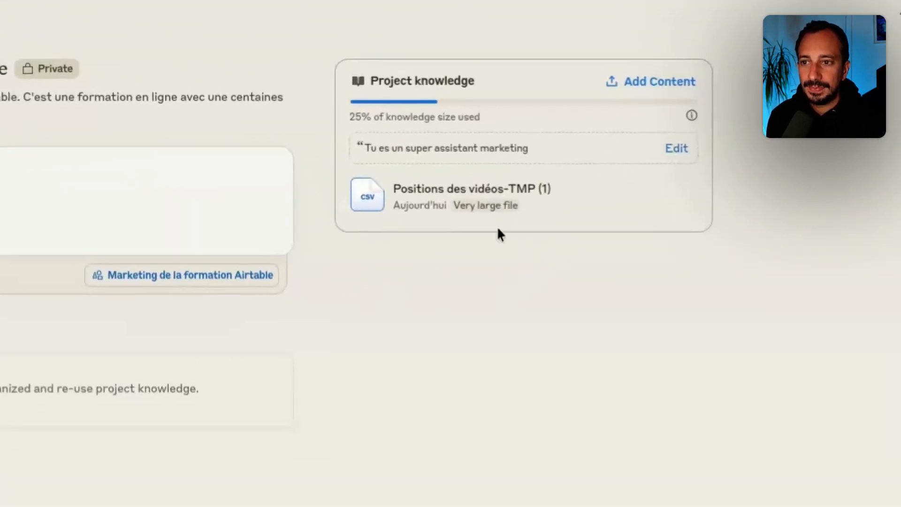
pyautogui.moveTo(350, 117); pyautogui.dragTo(448, 122)
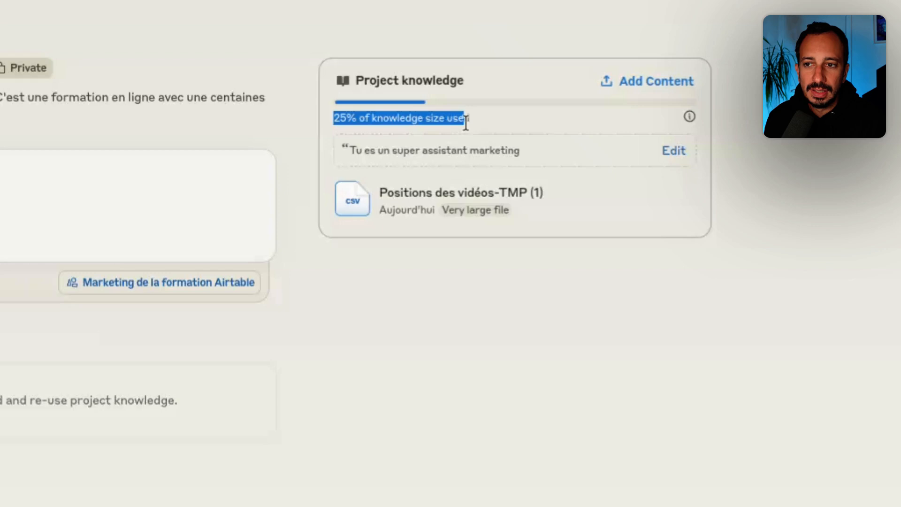
pyautogui.click(474, 124)
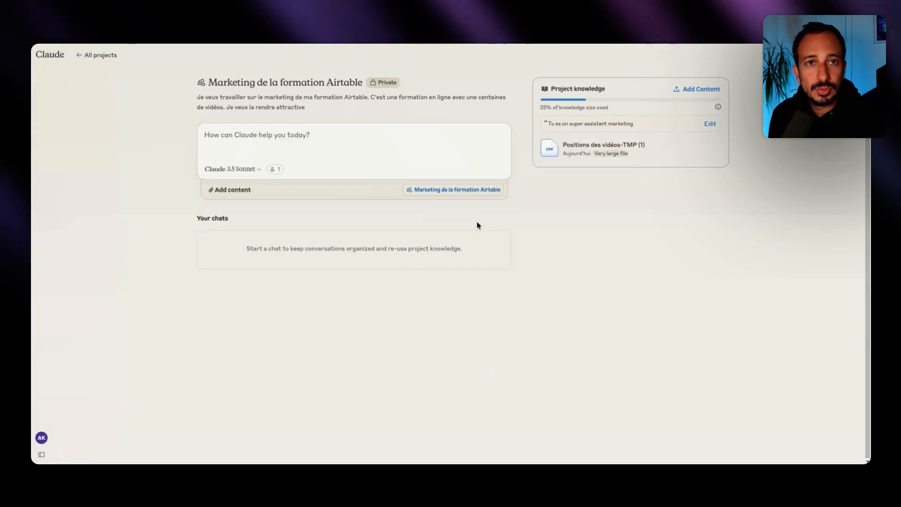
# Select Claude 3 Opus and send the prompt "Ecris moi une description marketing assez vendeuse de la formation Airtable" in the project
pyautogui.click(227, 169)
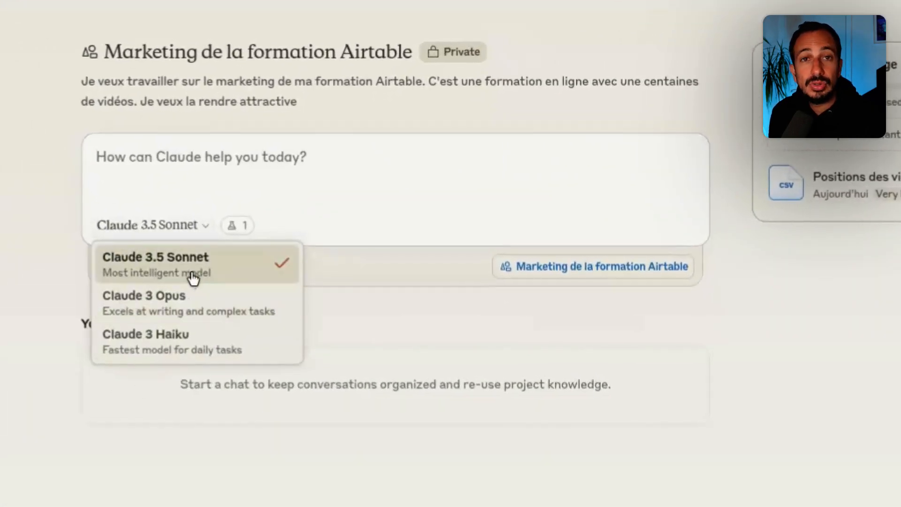
pyautogui.click(183, 313)
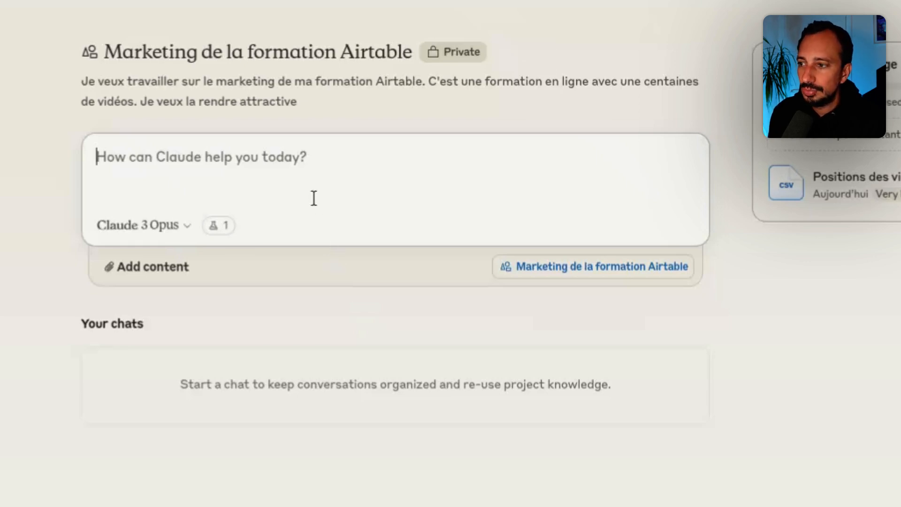
pyautogui.write('Ecris moi une description marketing assez vendeuse de la formation Airtable')
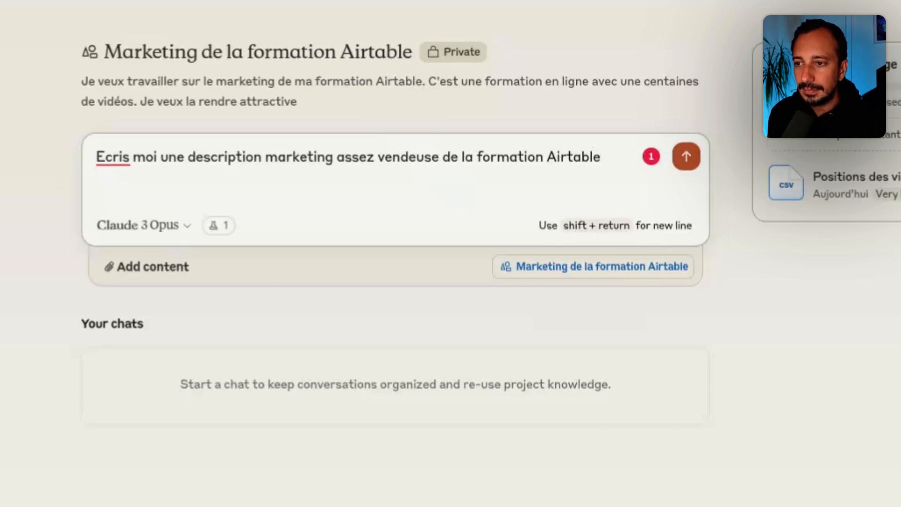
pyautogui.press('Return')
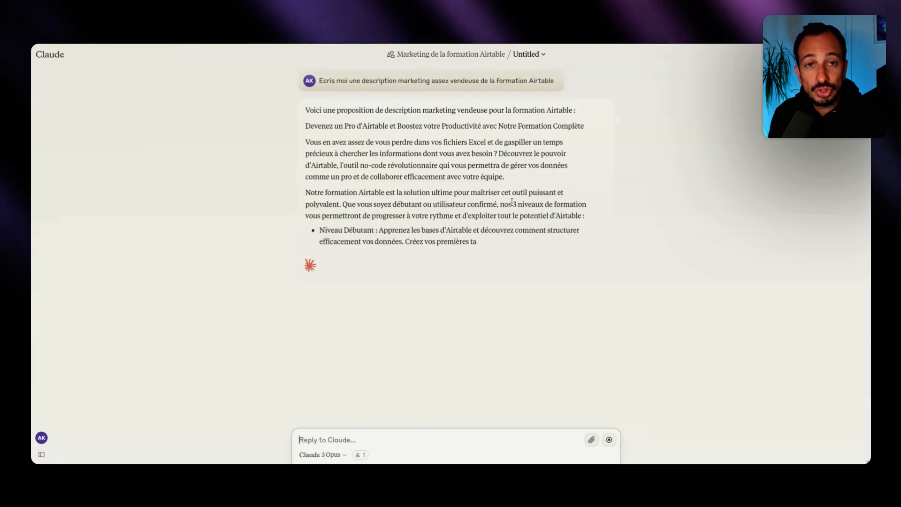
pyautogui.moveTo(306, 125); pyautogui.dragTo(599, 213)
pyautogui.click(592, 209)
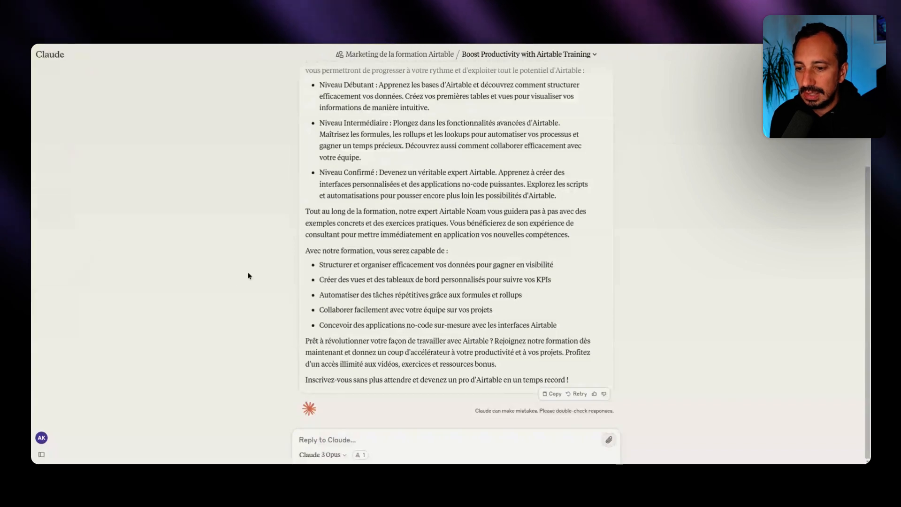
# Ask in the same chat "Donnes moi quelques statistiques sur la formation"
pyautogui.click(414, 444)
pyautogui.write('Donnes moi quelques statitiques sur la formation')
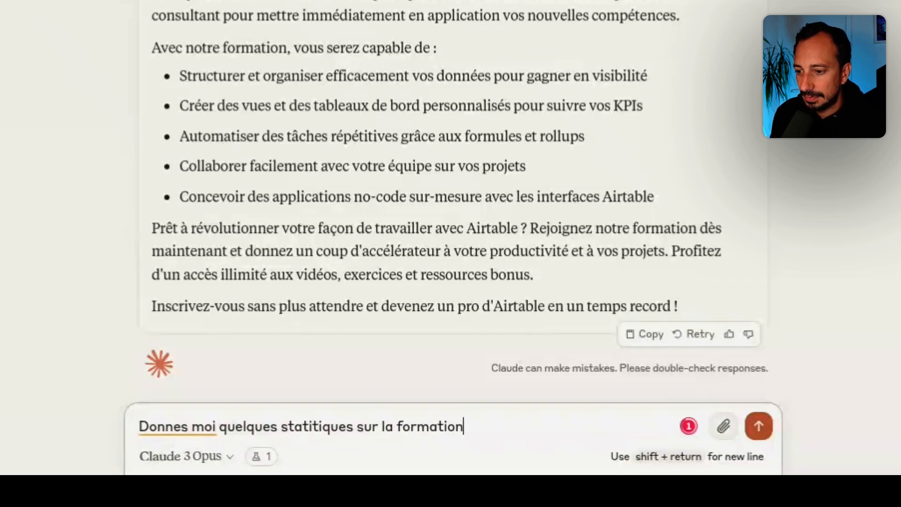
pyautogui.click(315, 426)
pyautogui.write('s')
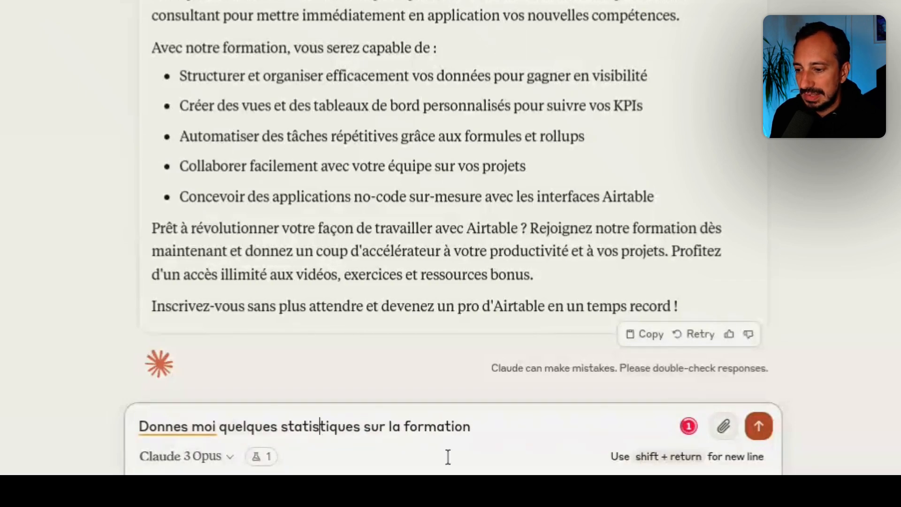
pyautogui.press('Return')
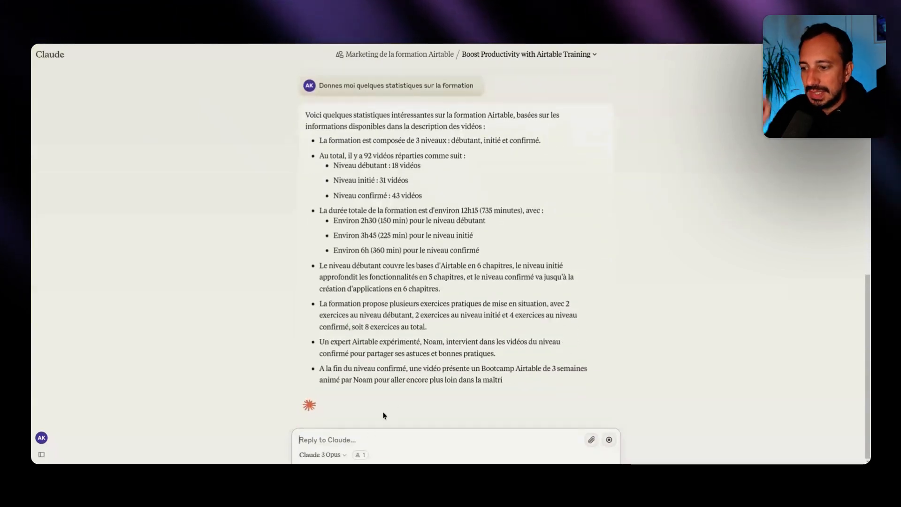
# Start a new project chat with Claude 3.5 Sonnet and send "Fais moi un schéma de la formation"
pyautogui.click(345, 457)
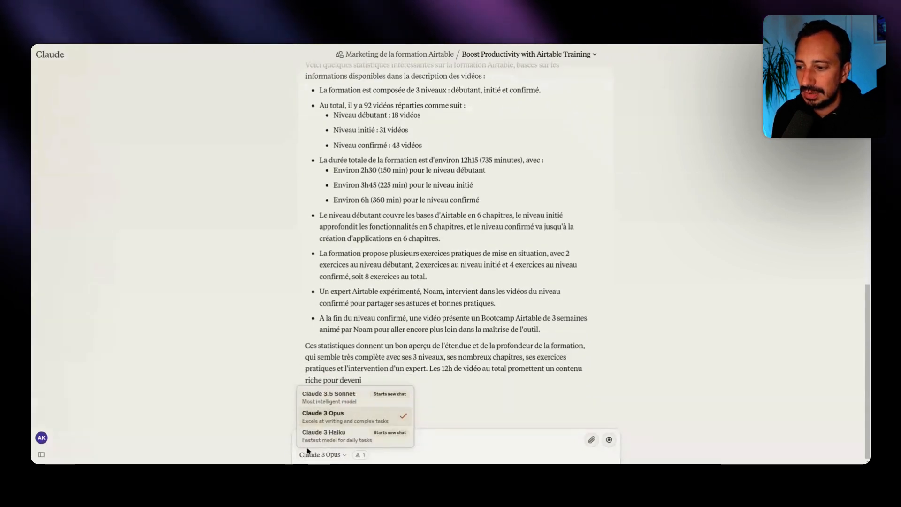
pyautogui.click(331, 397)
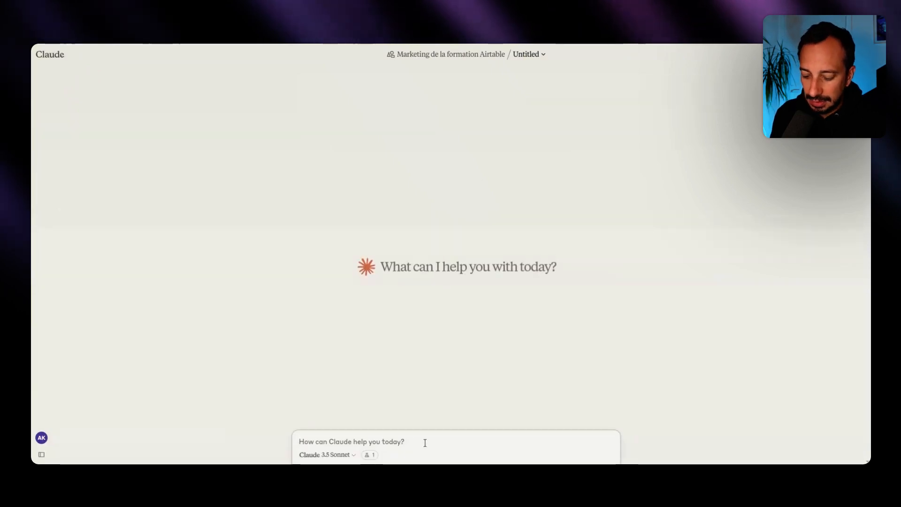
pyautogui.write('Fais moi ')
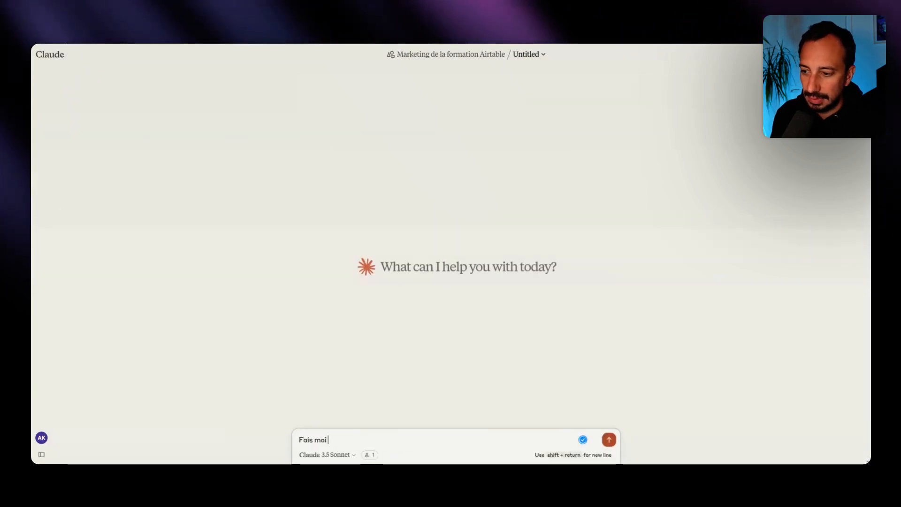
pyautogui.write('un schém')
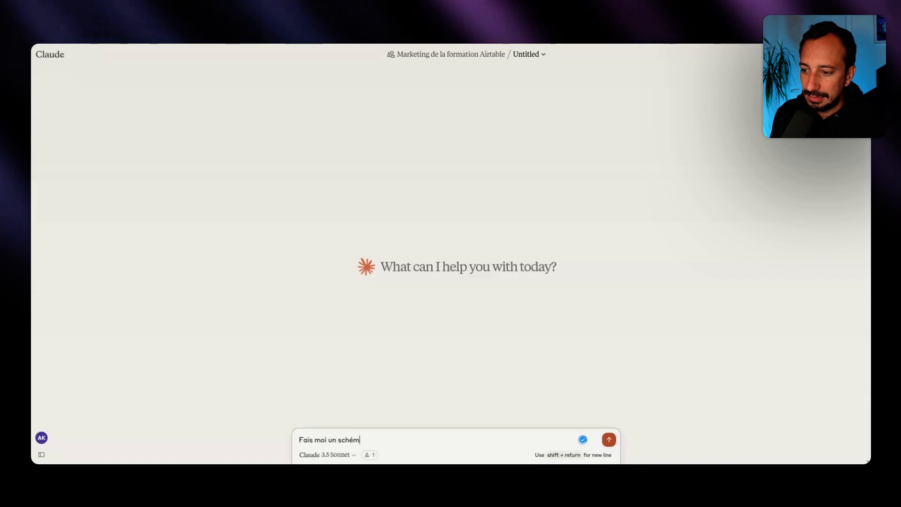
pyautogui.write('a de la formation')
pyautogui.press('Return')
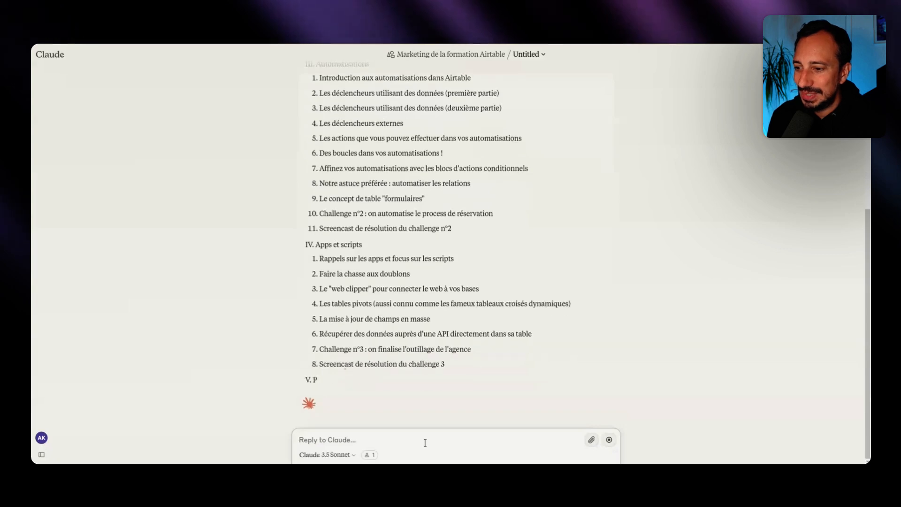
# Send the follow-up "fais moi un graphique visuel qui présente les 3 niveaux et la progression" and review the conversation from its start
pyautogui.write('fais moi')
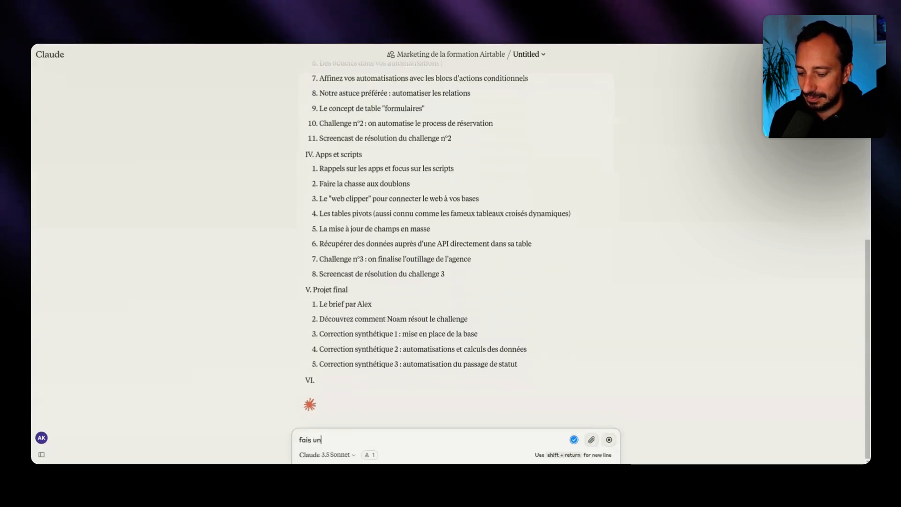
pyautogui.write(' un pra')
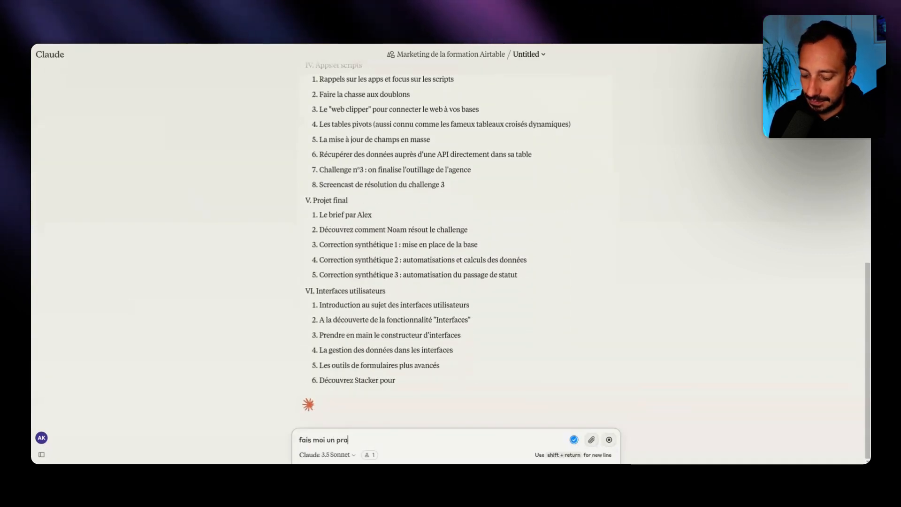
pyautogui.press('BackSpace')
pyautogui.press('BackSpace')
pyautogui.press('BackSpace')
pyautogui.press('BackSpace')
pyautogui.write('graphique')
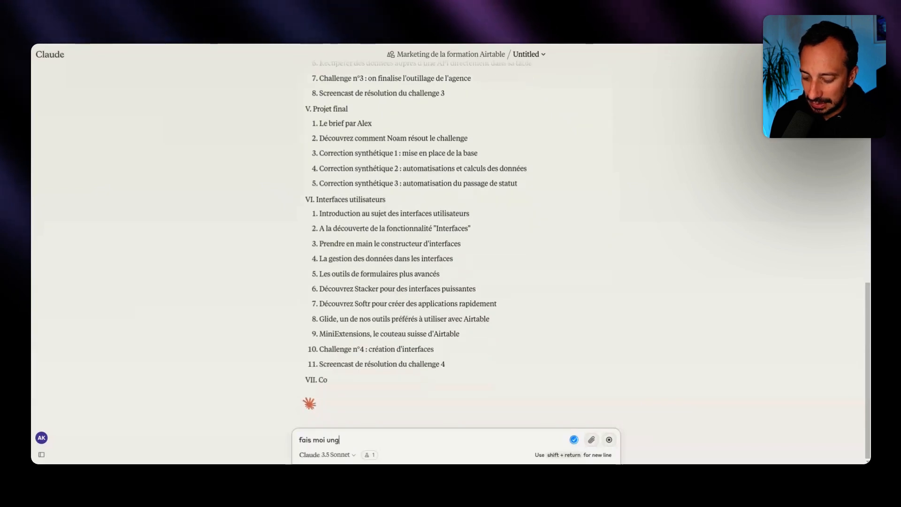
pyautogui.write(' visuel')
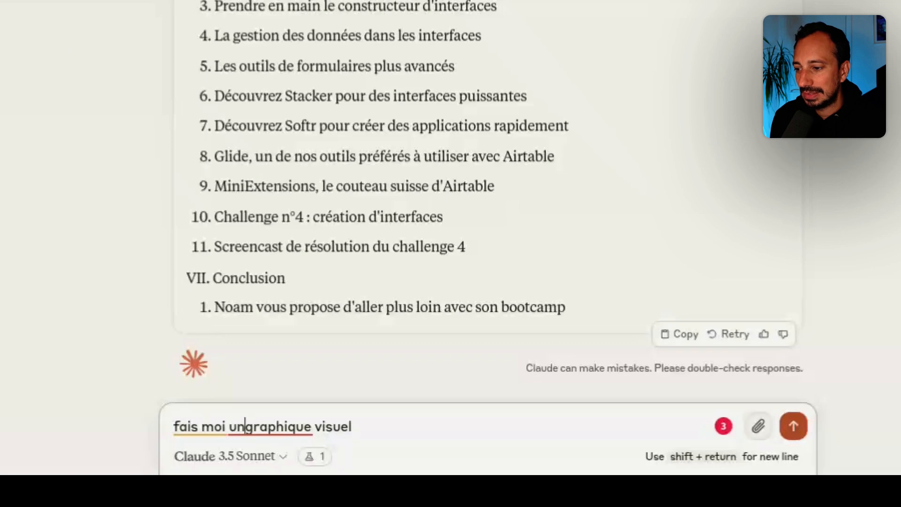
pyautogui.press('End')
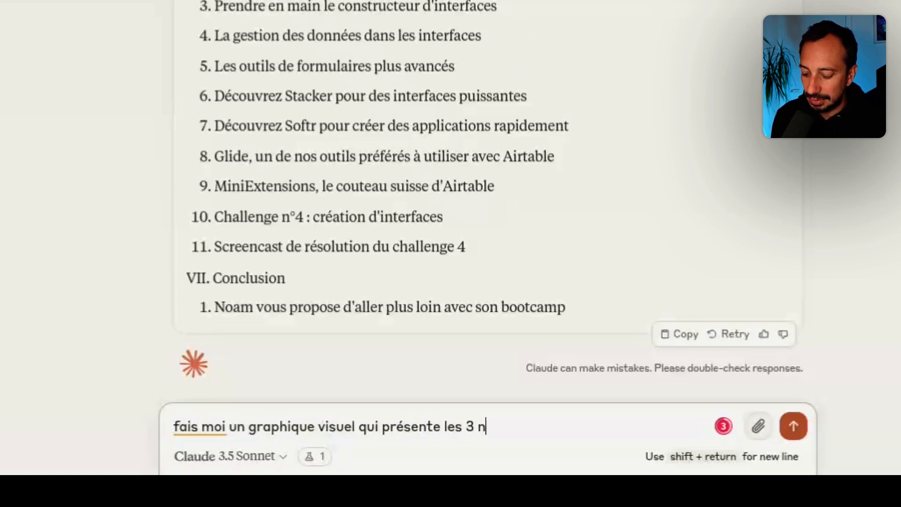
pyautogui.write('qui présente les 3 niveaux et la progression')
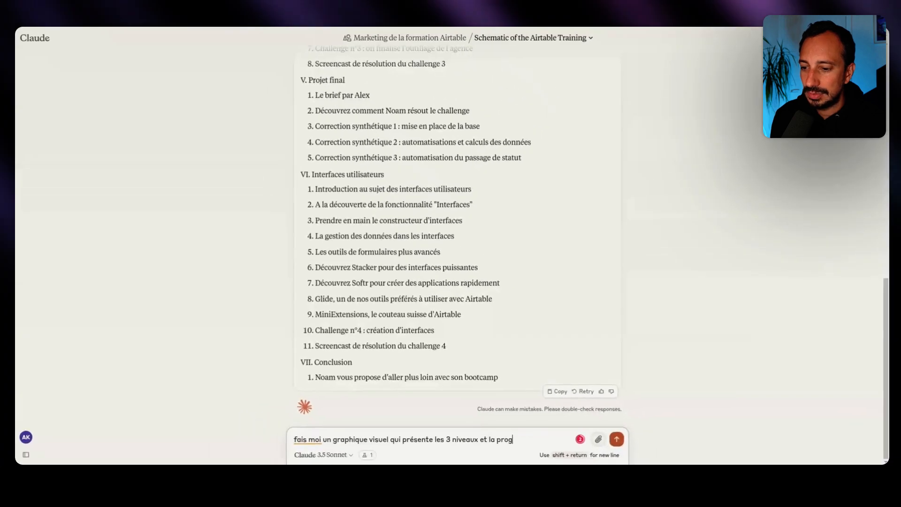
pyautogui.press('Return')
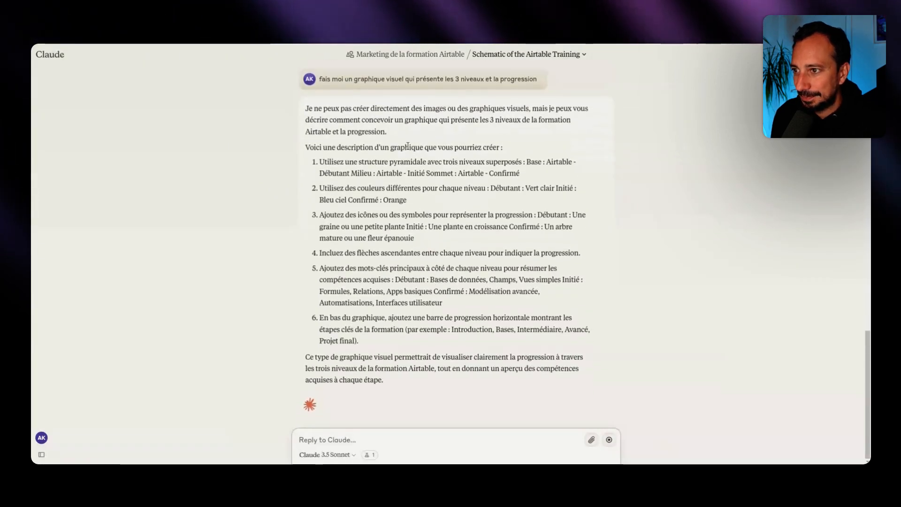
pyautogui.scroll(20, 468, 259)
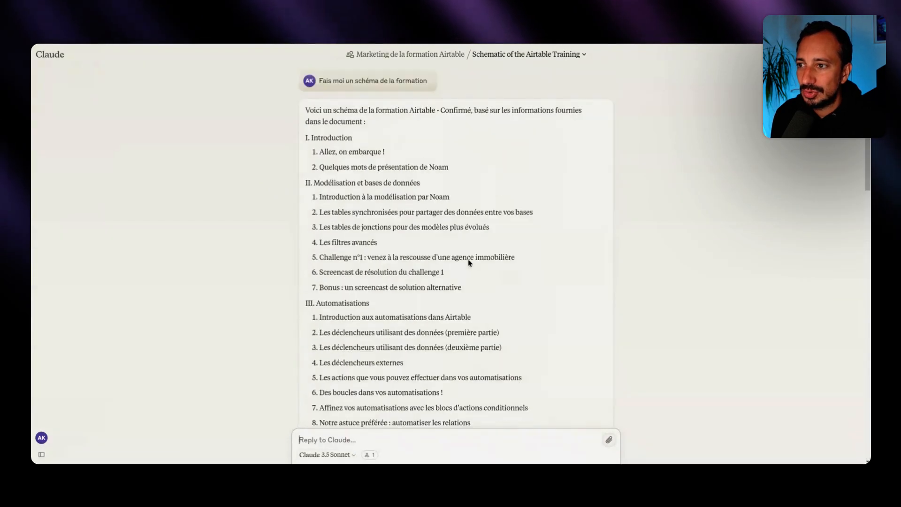
# Send the follow-up prompt "Fais moi ceette pyramide en svg" in the same chat
pyautogui.scroll(-20, 468, 261)
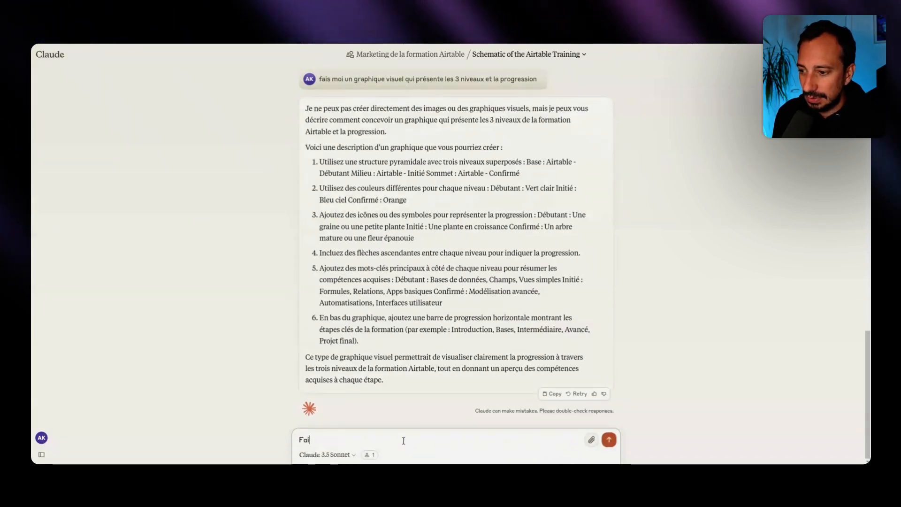
pyautogui.write('oi ceette pyra')
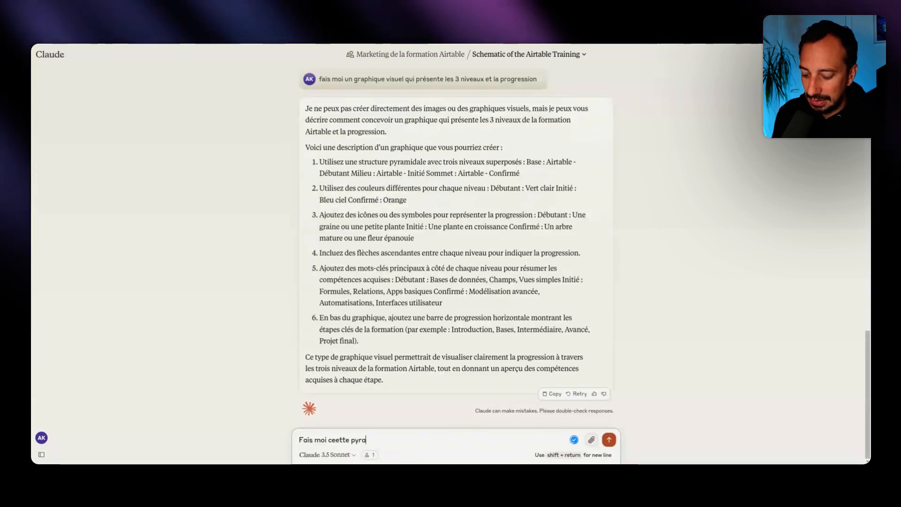
pyautogui.write('mide en svg')
pyautogui.press('Return')
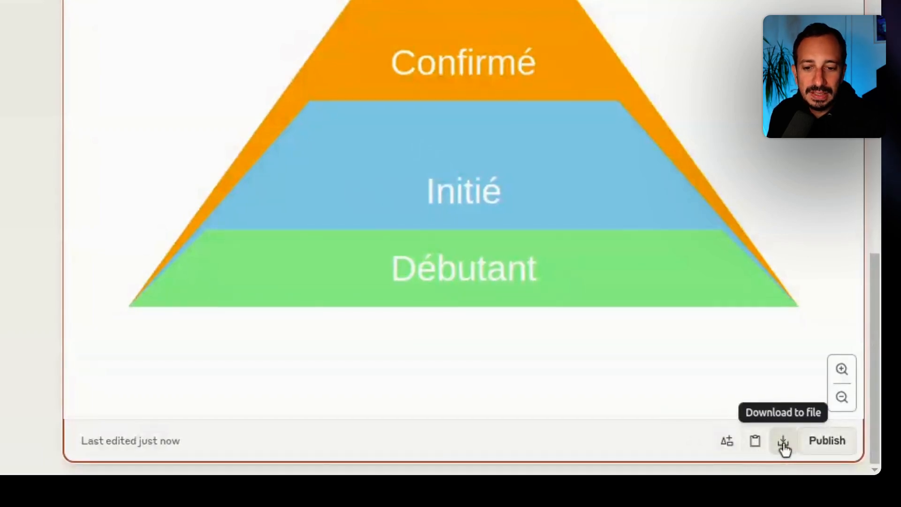
# Publish the pyramid artifact and view it through its public link, opting out of the user-generated content notice
pyautogui.click(825, 447)
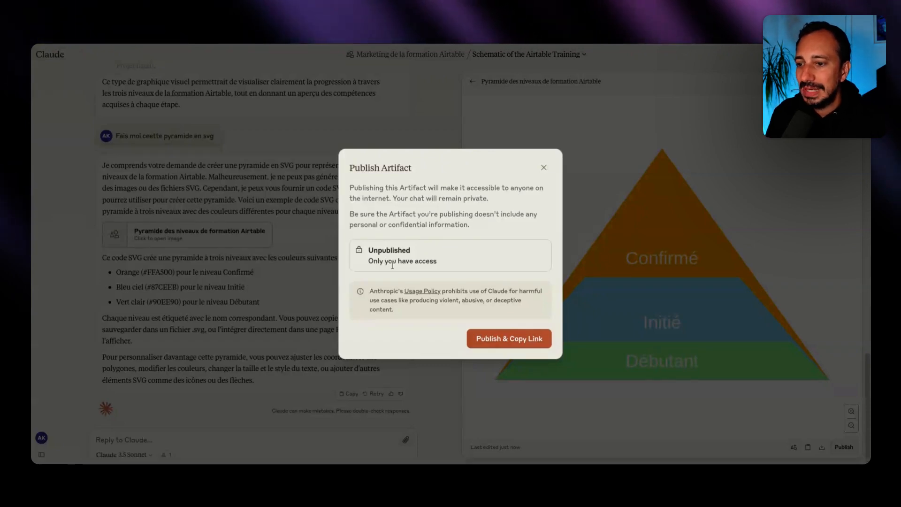
pyautogui.click(532, 346)
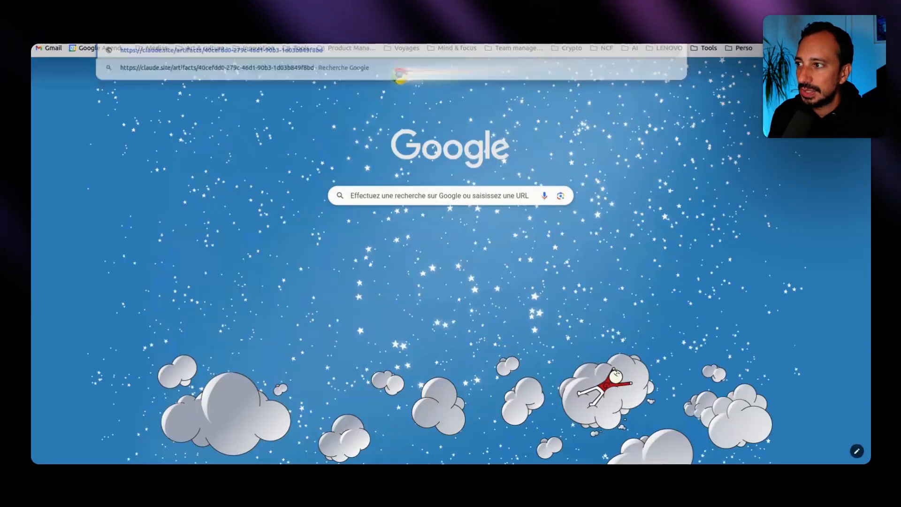
pyautogui.press('Return')
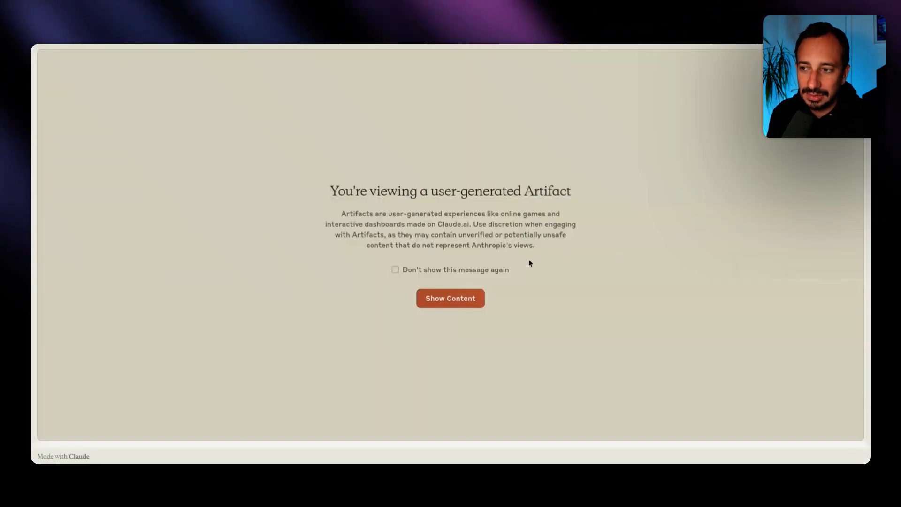
pyautogui.click(436, 271)
pyautogui.click(451, 298)
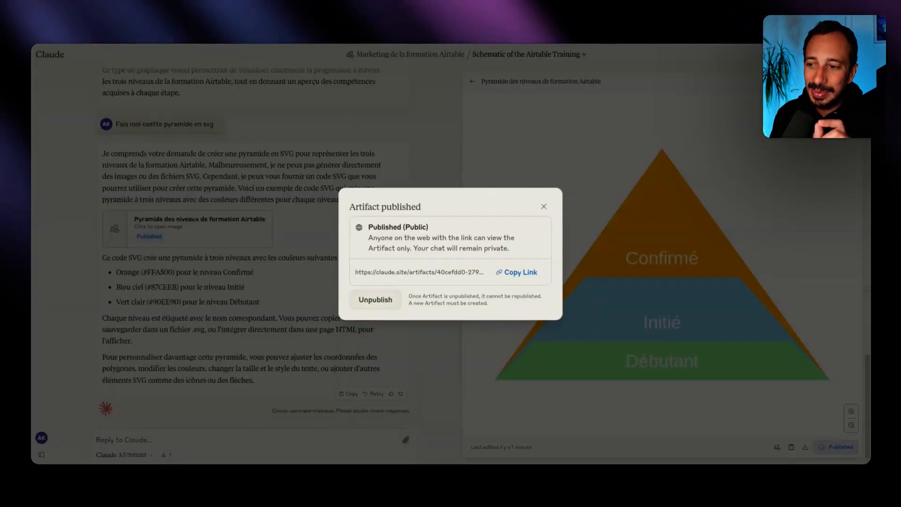
pyautogui.click(544, 207)
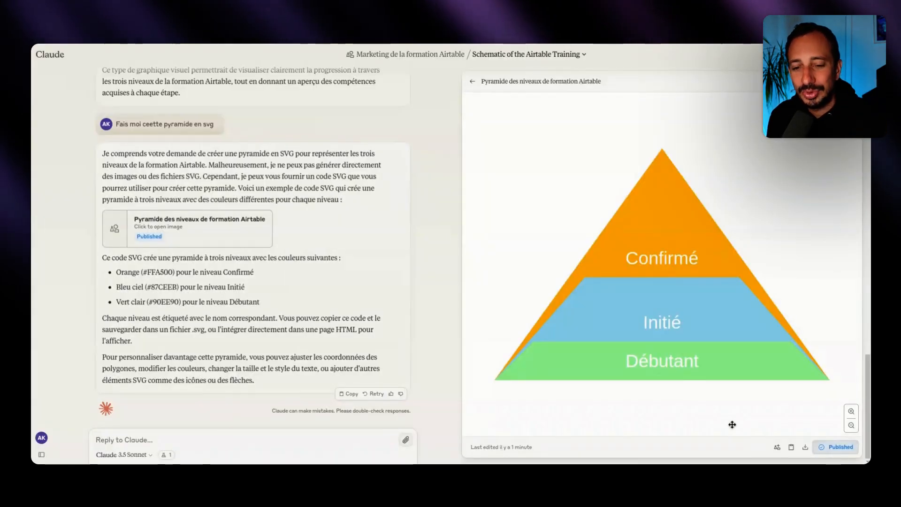
# Add the pyramid artifact to the project, check the chat's project content, and open the Marketing de la formation Airtable project page
pyautogui.click(776, 448)
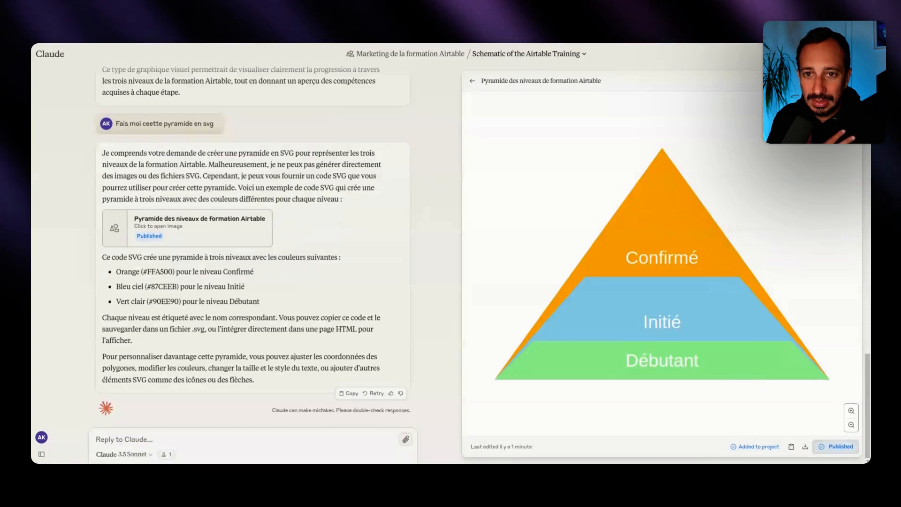
pyautogui.click(854, 87)
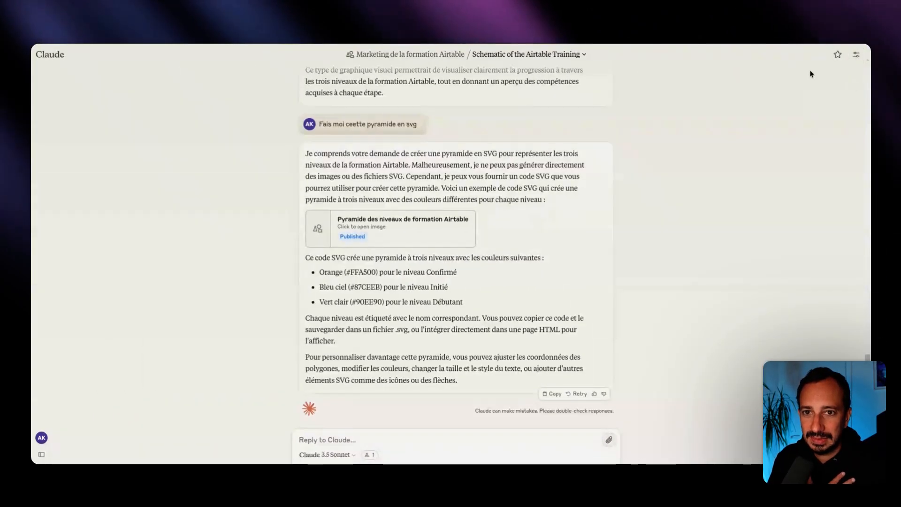
pyautogui.click(856, 55)
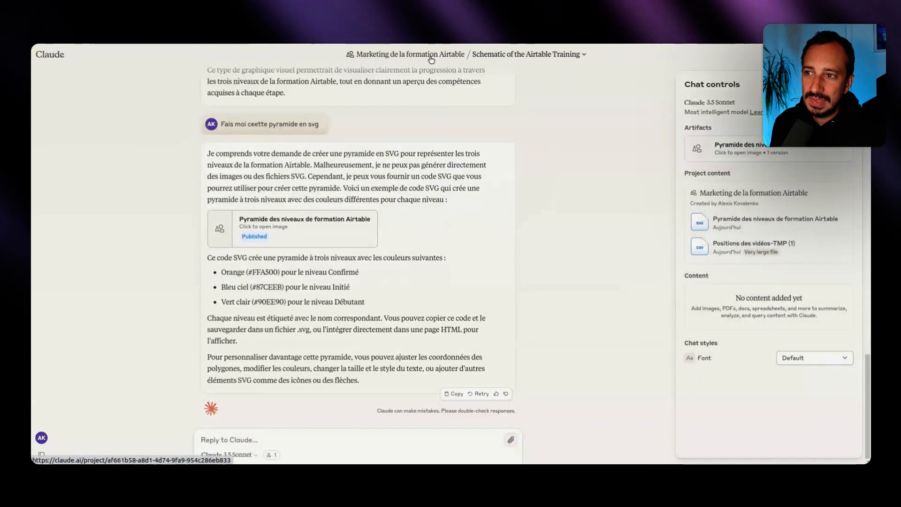
pyautogui.click(425, 55)
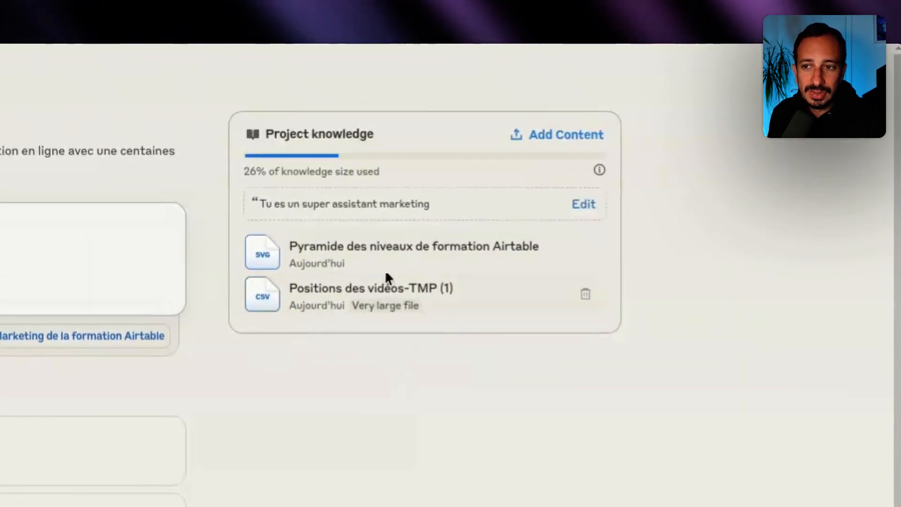
# Inspect the code of the pyramid SVG file stored in the project knowledge, then close it
pyautogui.click(262, 254)
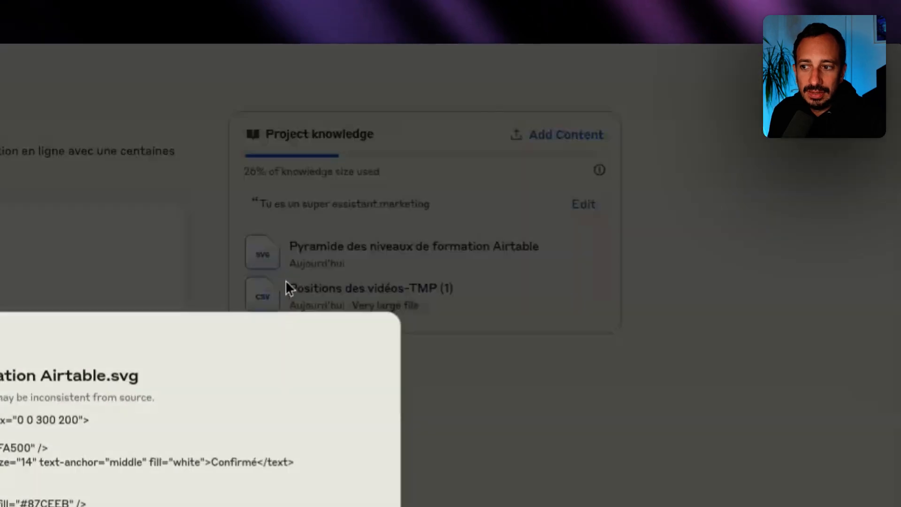
pyautogui.moveTo(299, 281); pyautogui.dragTo(330, 381)
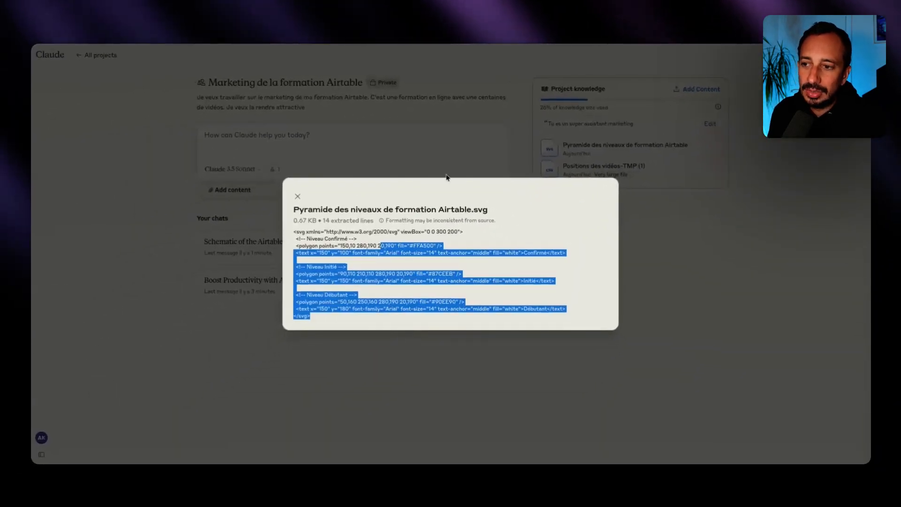
pyautogui.click(384, 169)
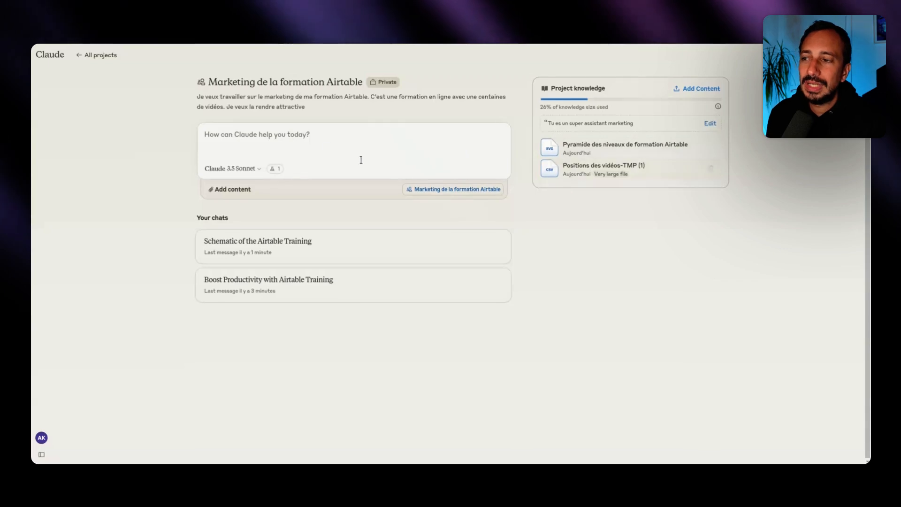
pyautogui.click(283, 141)
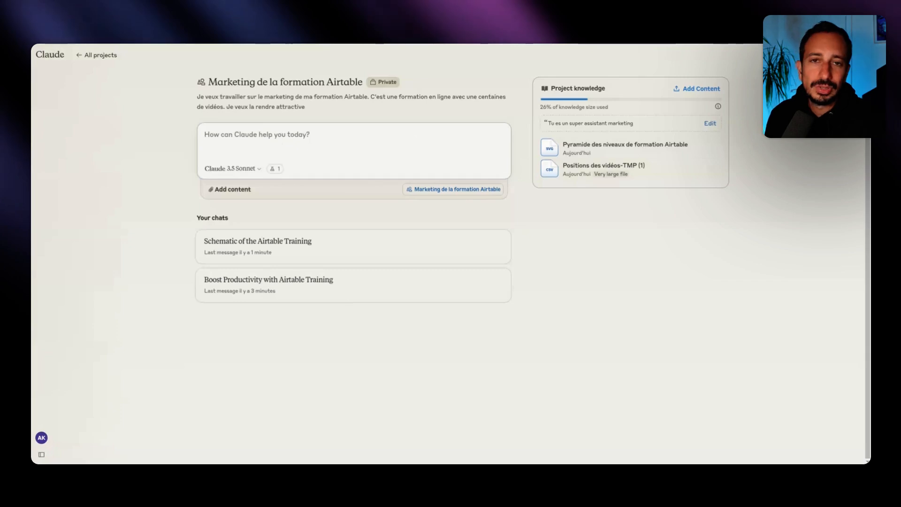
# Revisit the Schematic of the Airtable Training chat, close its chat controls, and return to the project page
pyautogui.click(258, 243)
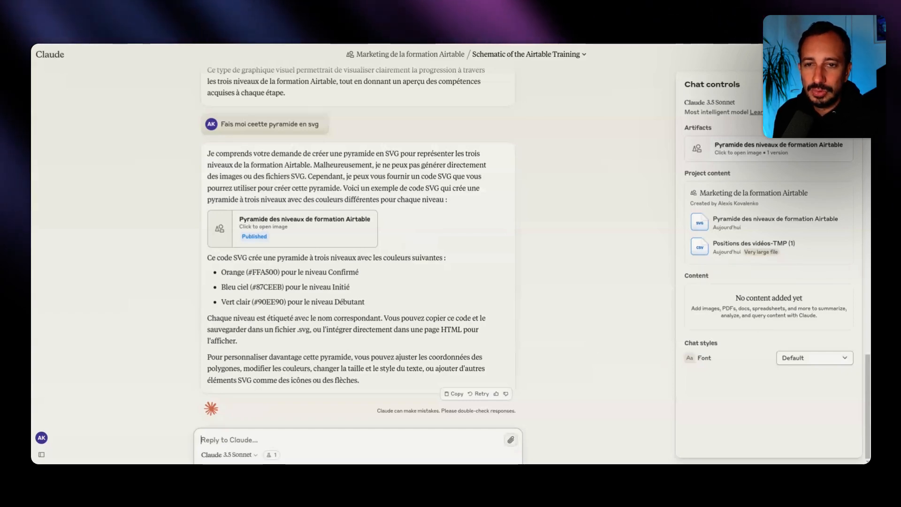
pyautogui.click(848, 85)
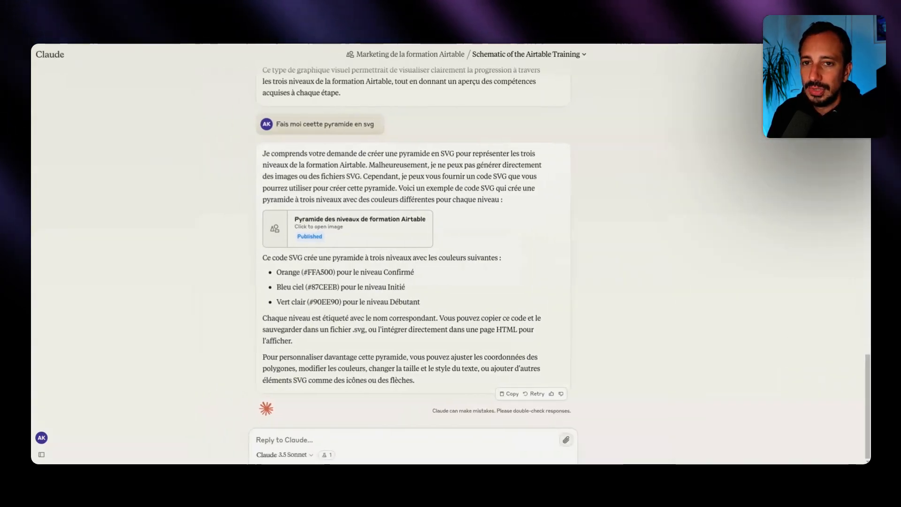
pyautogui.click(412, 57)
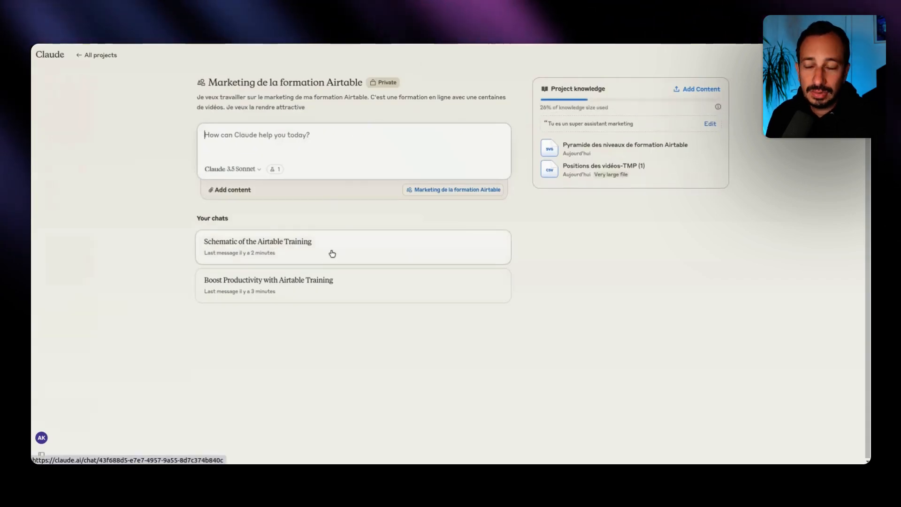
# Open the list of all projects from the home page and search it for "market"
pyautogui.click(47, 57)
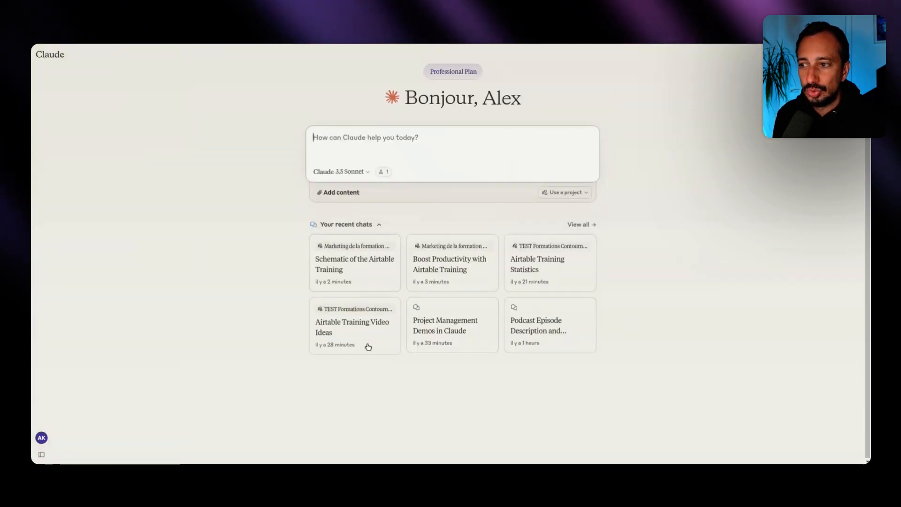
pyautogui.moveTo(87, 99)
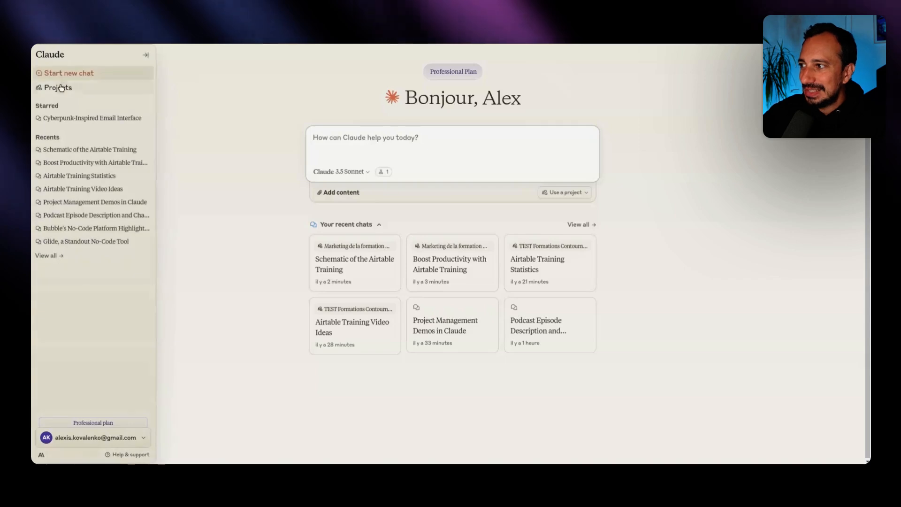
pyautogui.click(58, 89)
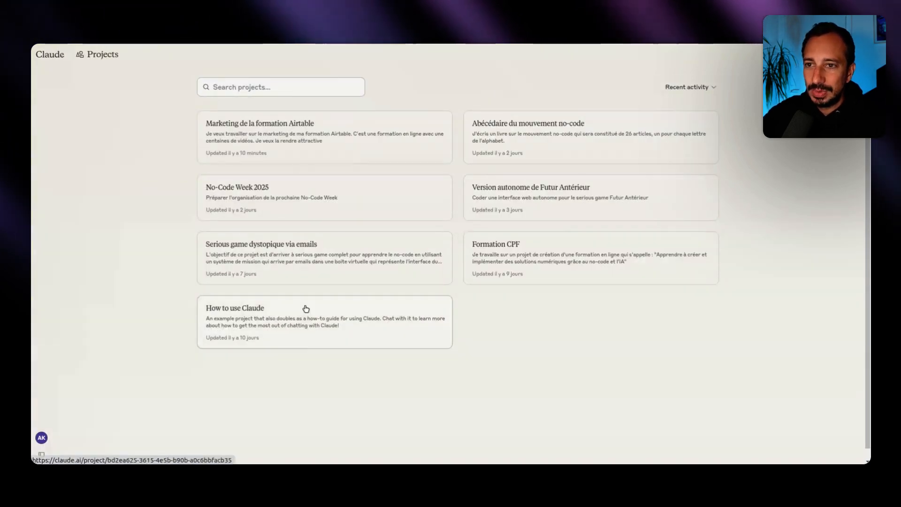
pyautogui.click(258, 87)
pyautogui.write('market')
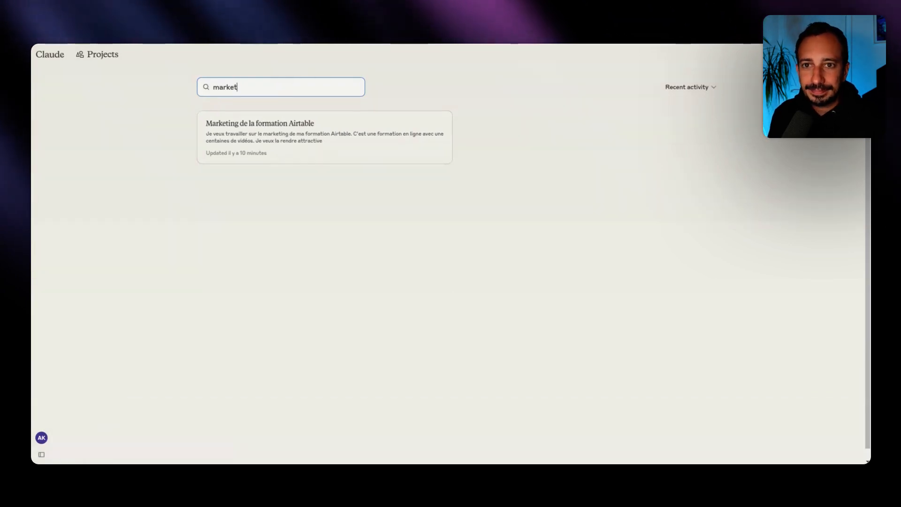
# Return to the home page and view the projects that can be attached to a new chat, without selecting one
pyautogui.click(51, 57)
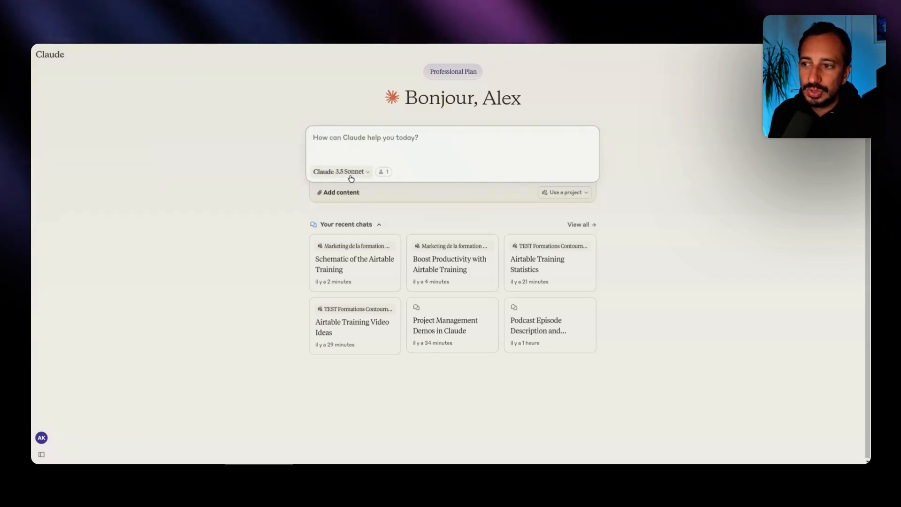
pyautogui.click(555, 193)
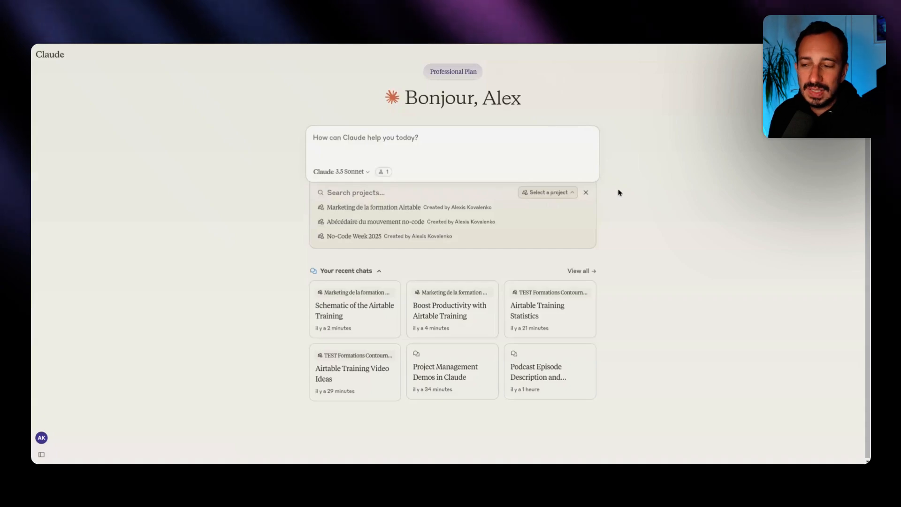
pyautogui.click(586, 193)
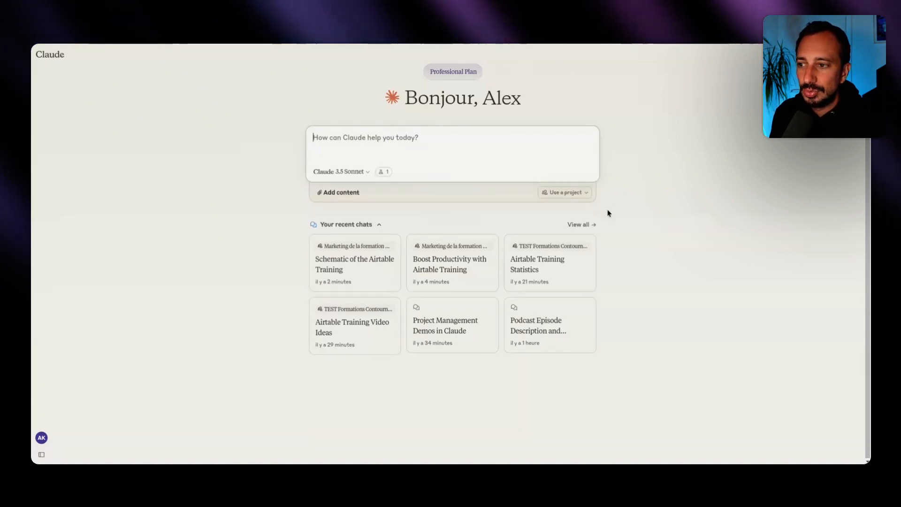
pyautogui.click(584, 193)
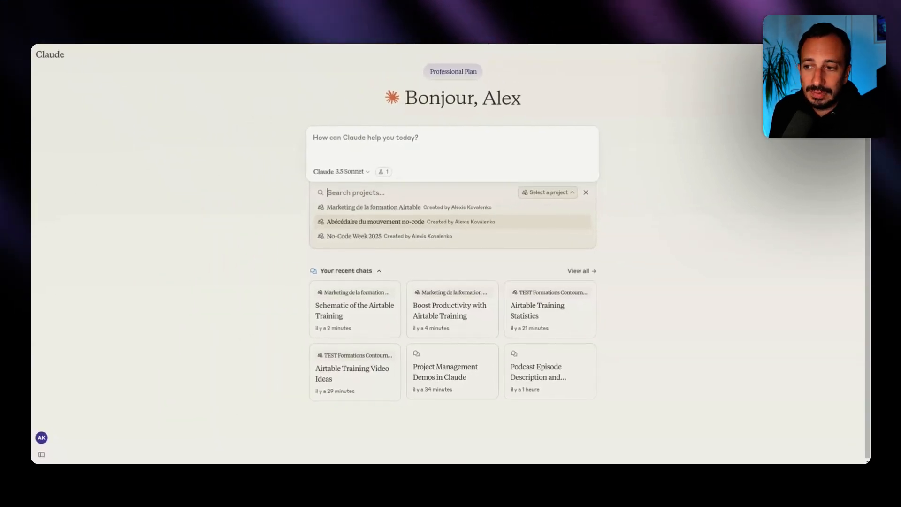
# Open the Abécédaire du mouvement no-code project from the list of all projects
pyautogui.moveTo(47, 57)
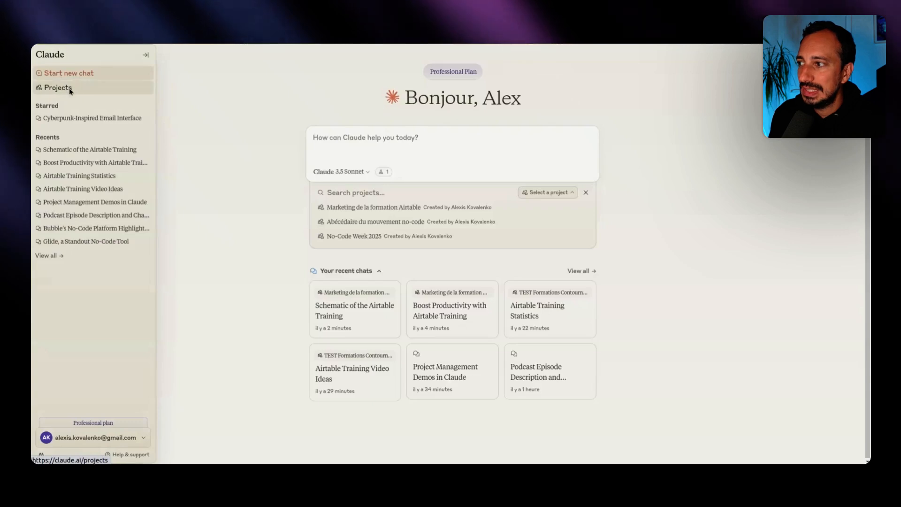
pyautogui.click(57, 88)
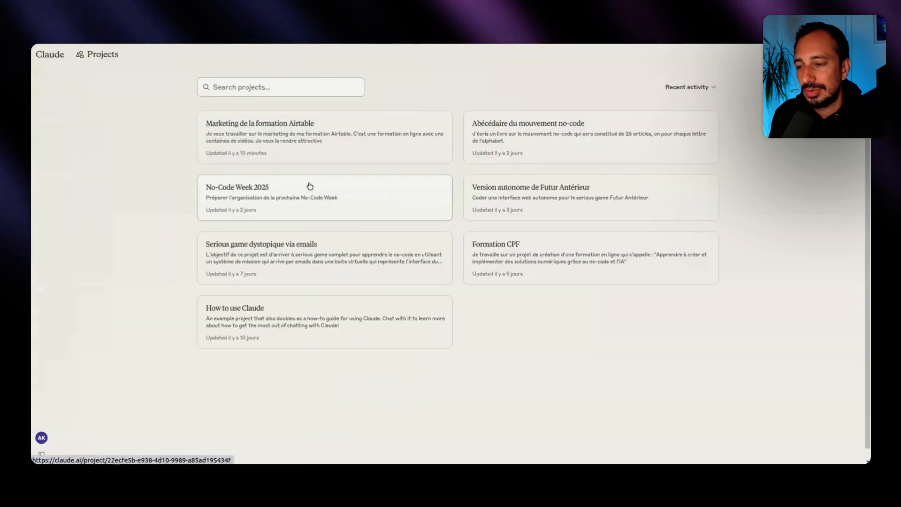
pyautogui.click(523, 144)
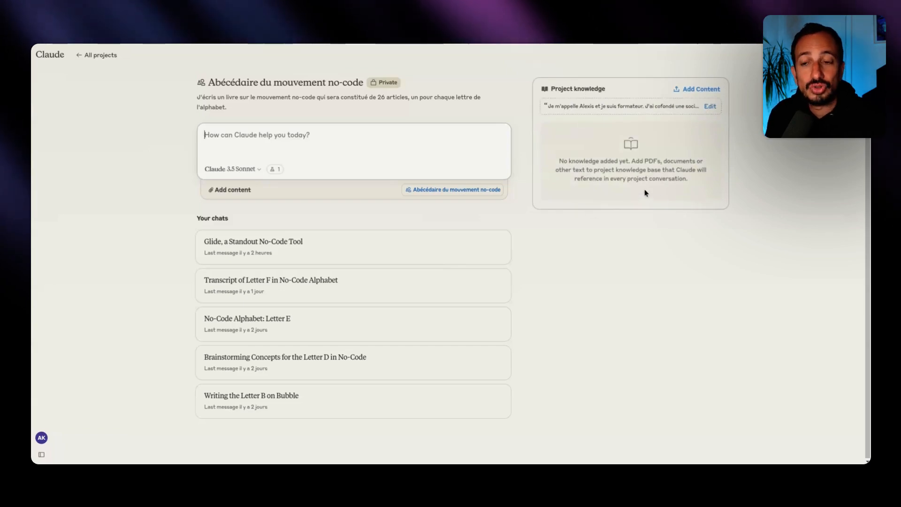
# Read through the custom instructions of the Abécédaire du mouvement no-code project to the end
pyautogui.click(700, 111)
pyautogui.scroll(-3, 484, 237)
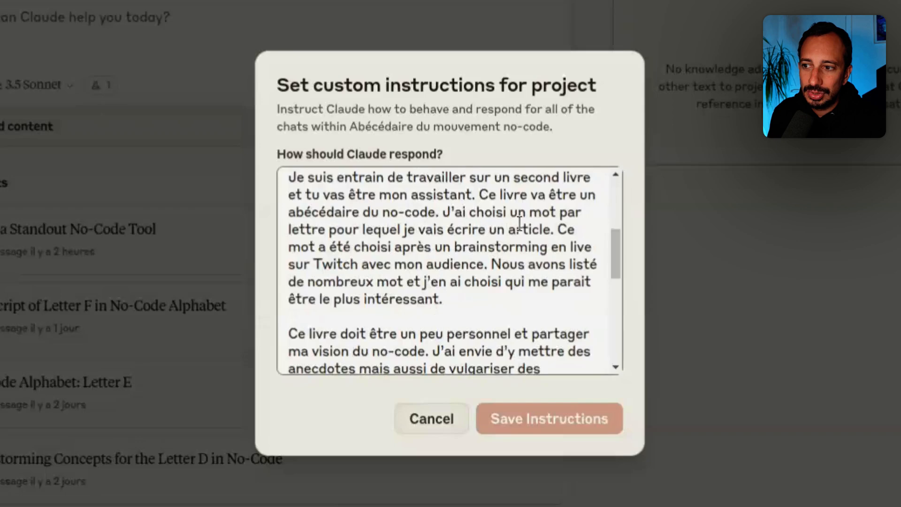
pyautogui.scroll(-3, 519, 222)
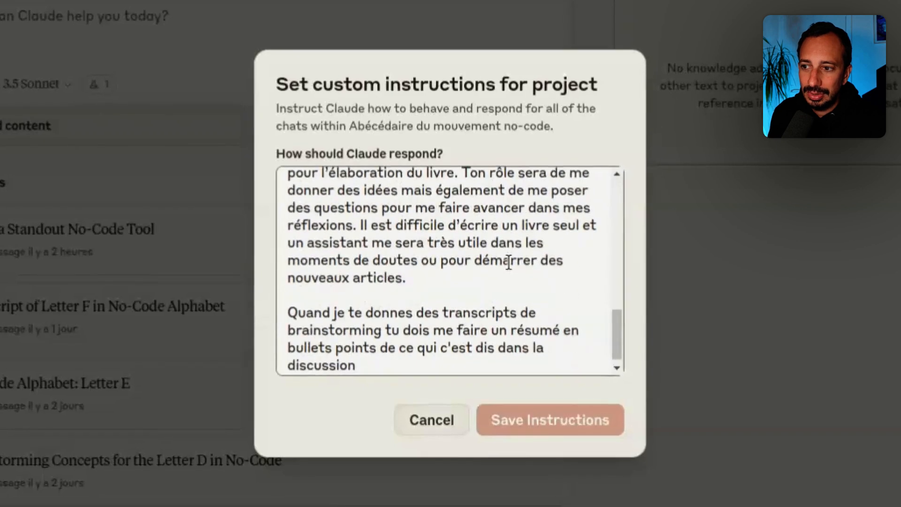
pyautogui.scroll(10, 509, 317)
pyautogui.scroll(-5, 489, 339)
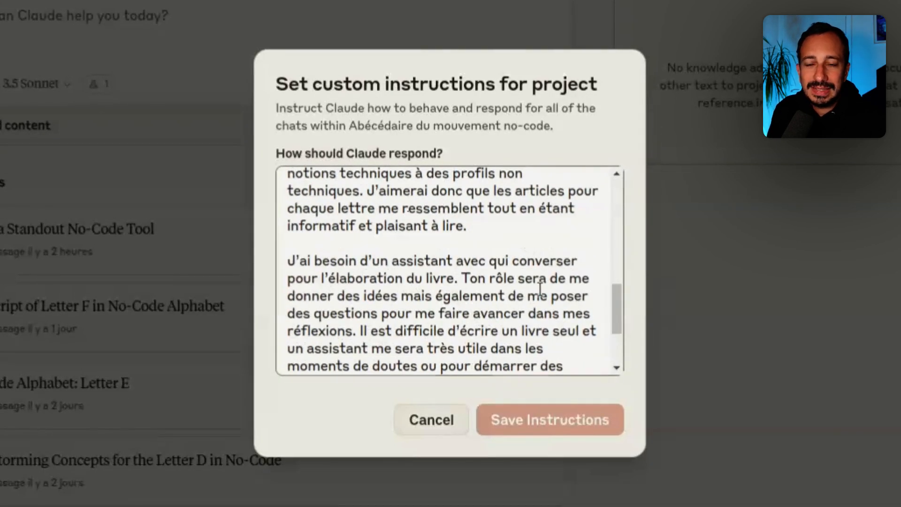
pyautogui.scroll(-3, 540, 289)
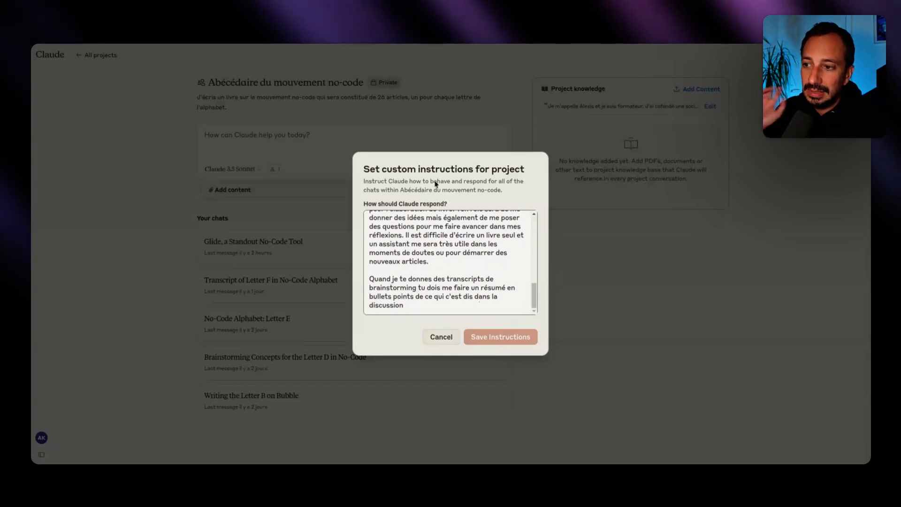
pyautogui.scroll(2, 427, 272)
pyautogui.scroll(-2, 427, 277)
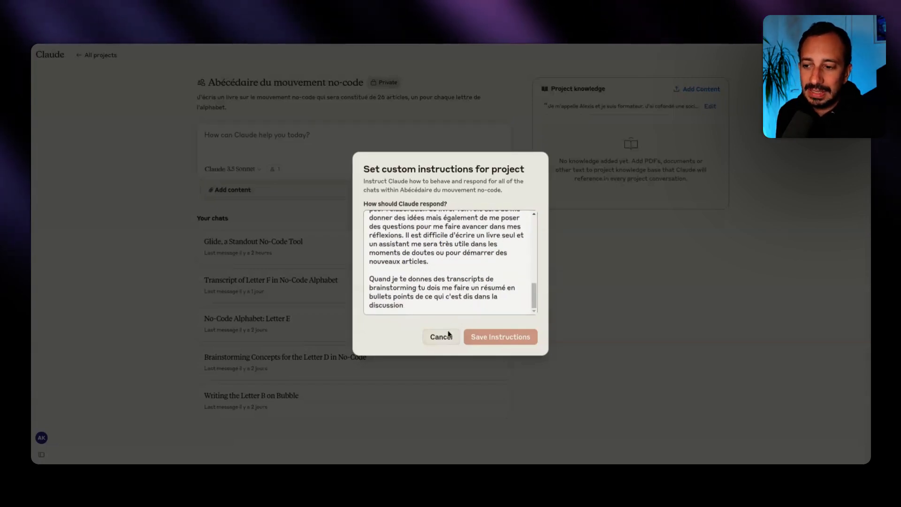
# Leave the custom instructions and send the project chat message "Voici le transcript de la lettre H" with the copied transcript attached
pyautogui.click(448, 334)
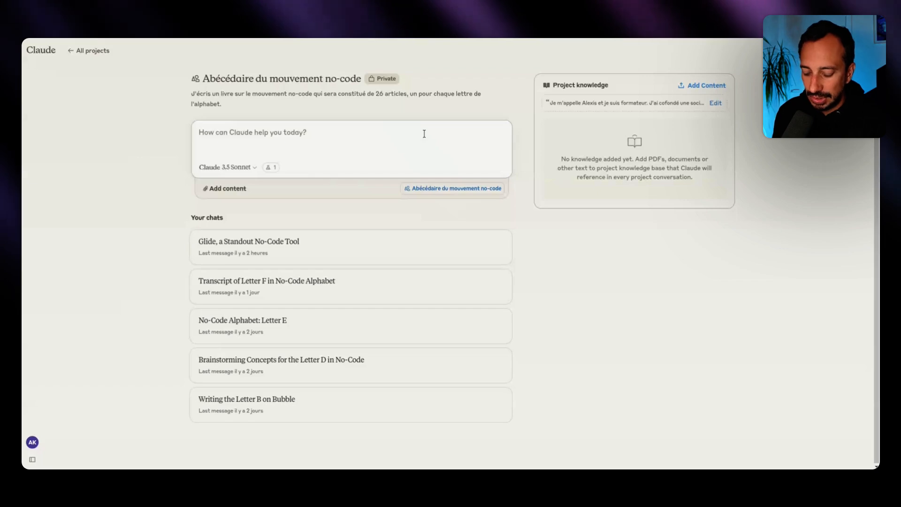
pyautogui.write('V')
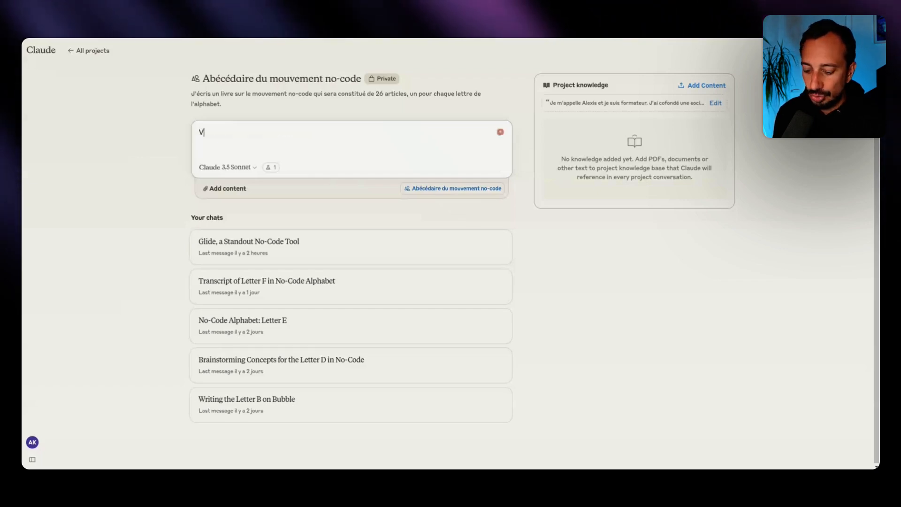
pyautogui.press('BackSpace')
pyautogui.write('Voici')
pyautogui.write(' le trans')
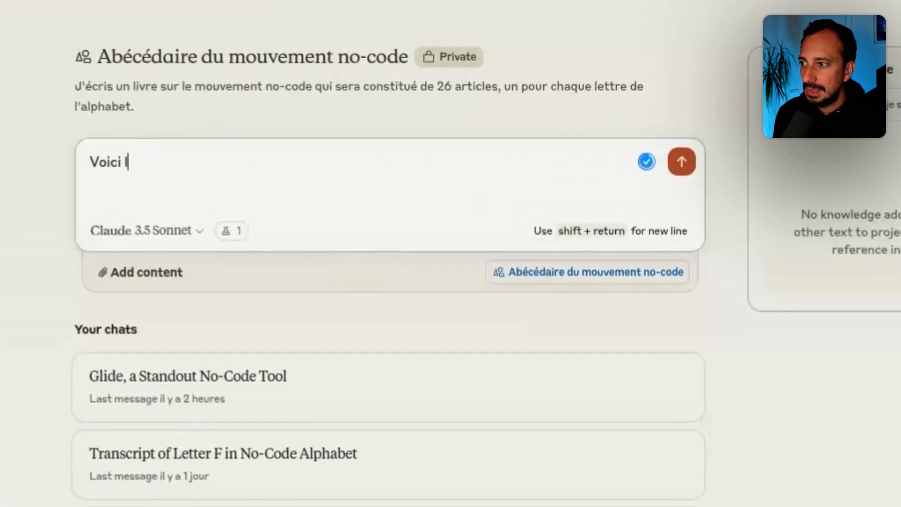
pyautogui.write('cri')
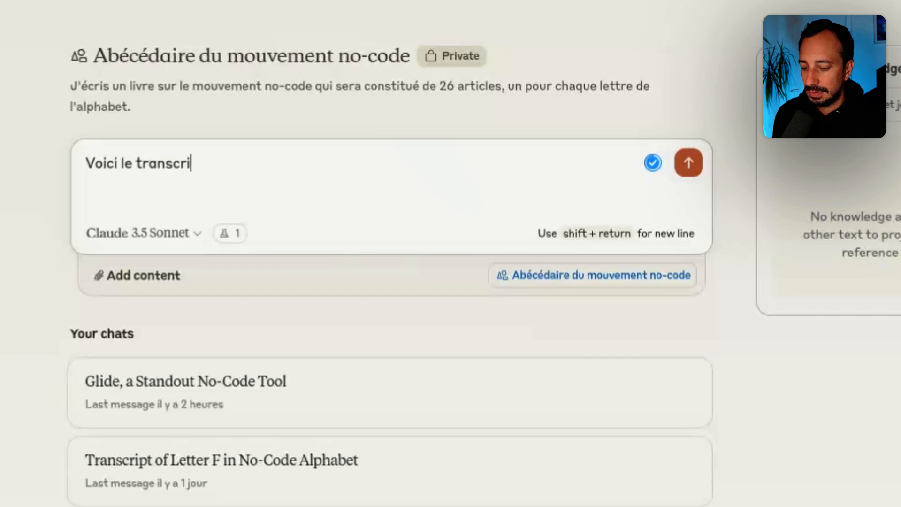
pyautogui.write('pt de la lettre ')
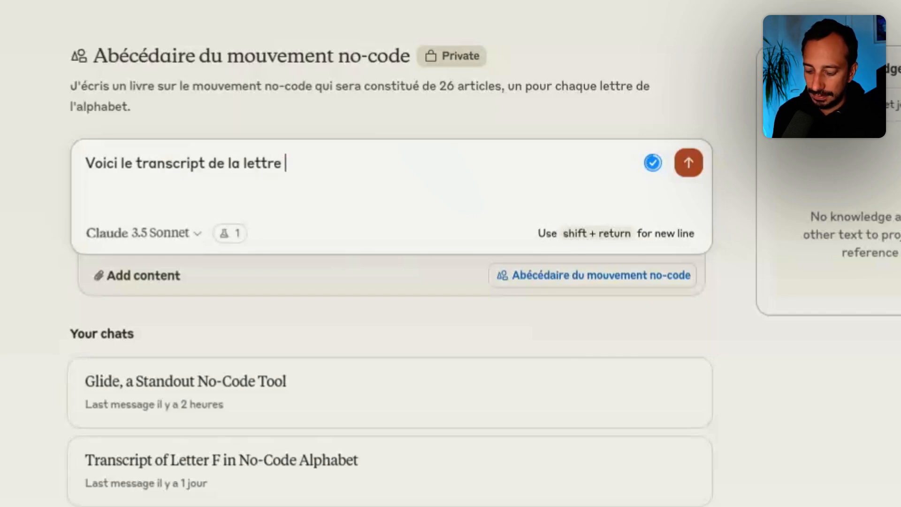
pyautogui.write('H')
pyautogui.hotkey('ctrl', 'v')
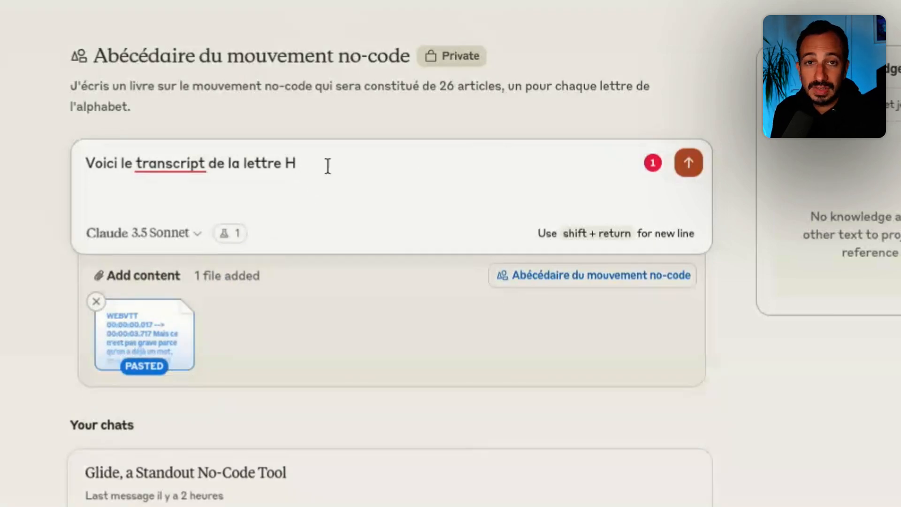
pyautogui.press('Return')
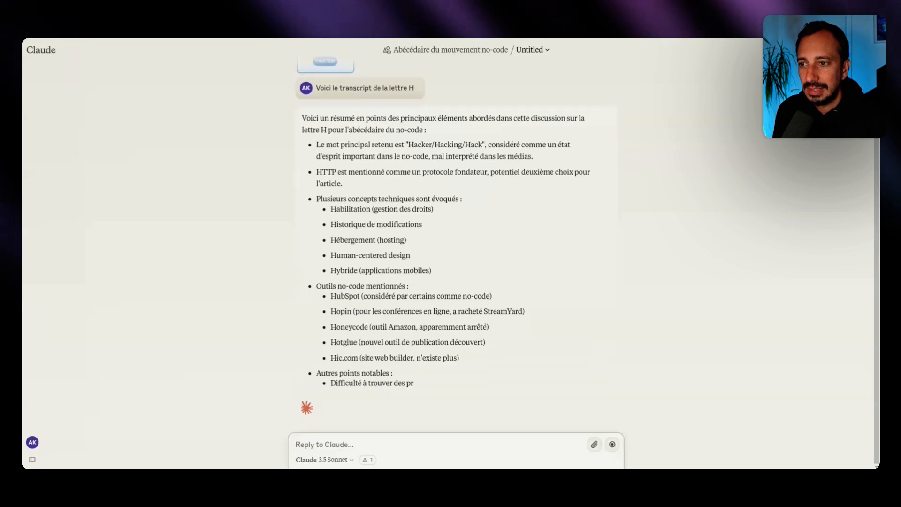
# Review the start of the letter H summary and the chat's controls, and return to the Abécédaire du mouvement no-code project page
pyautogui.scroll(2, 732, 114)
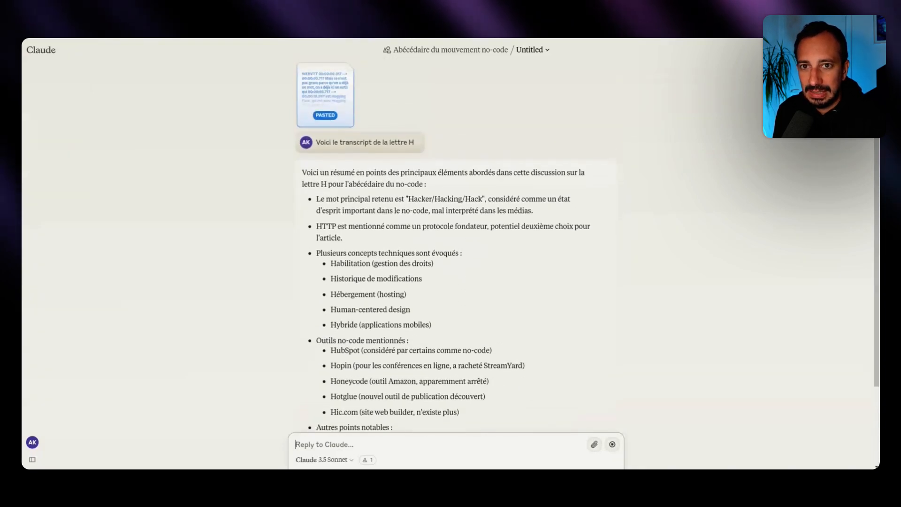
pyautogui.click(866, 49)
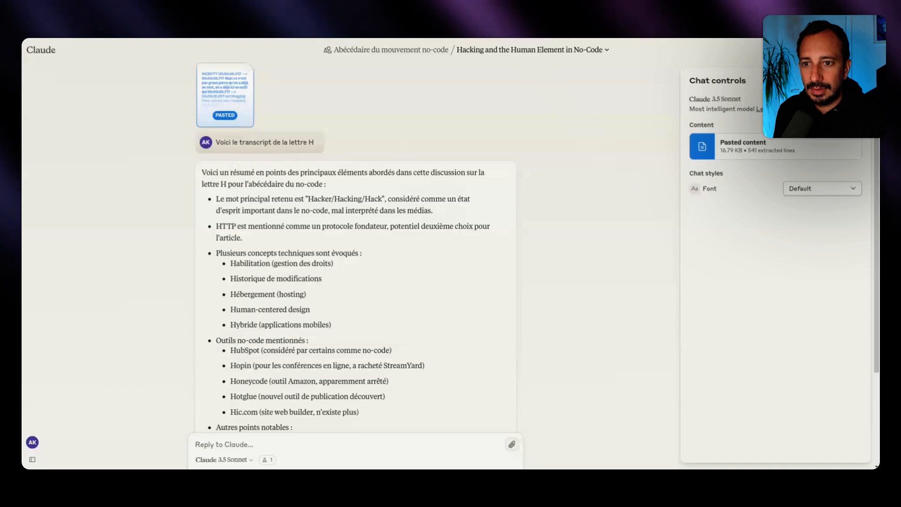
pyautogui.click(856, 81)
pyautogui.click(364, 50)
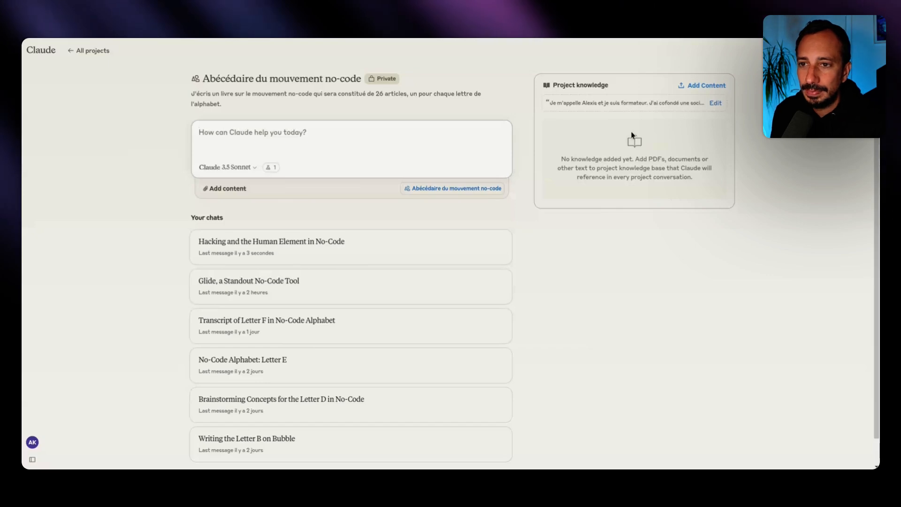
# Reread the final custom instruction about summarising brainstorming transcripts in bullet points, and close the project instructions without saving
pyautogui.click(715, 103)
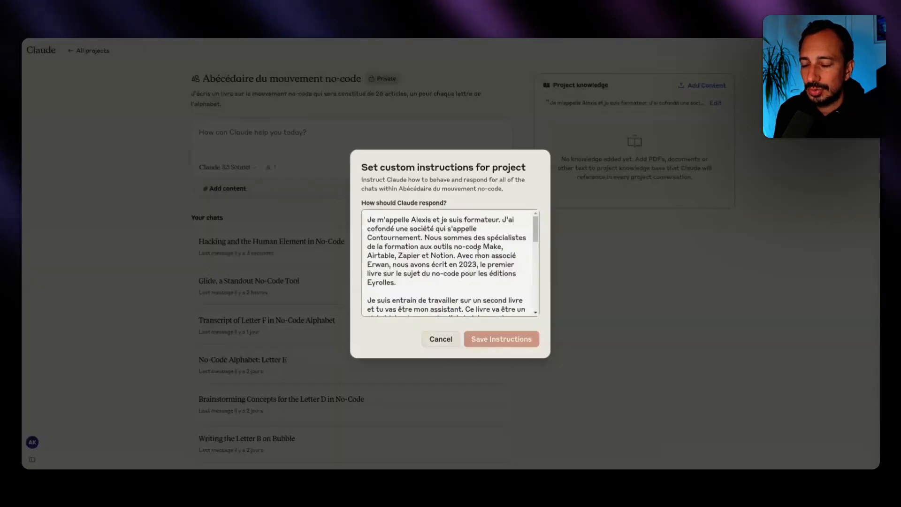
pyautogui.scroll(-5, 478, 254)
pyautogui.moveTo(389, 280); pyautogui.dragTo(451, 303)
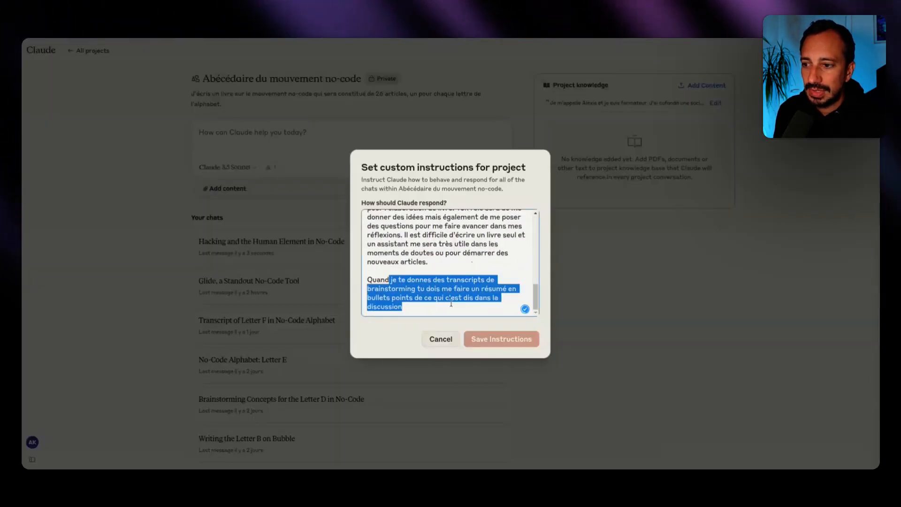
pyautogui.click(445, 308)
pyautogui.scroll(10, 448, 300)
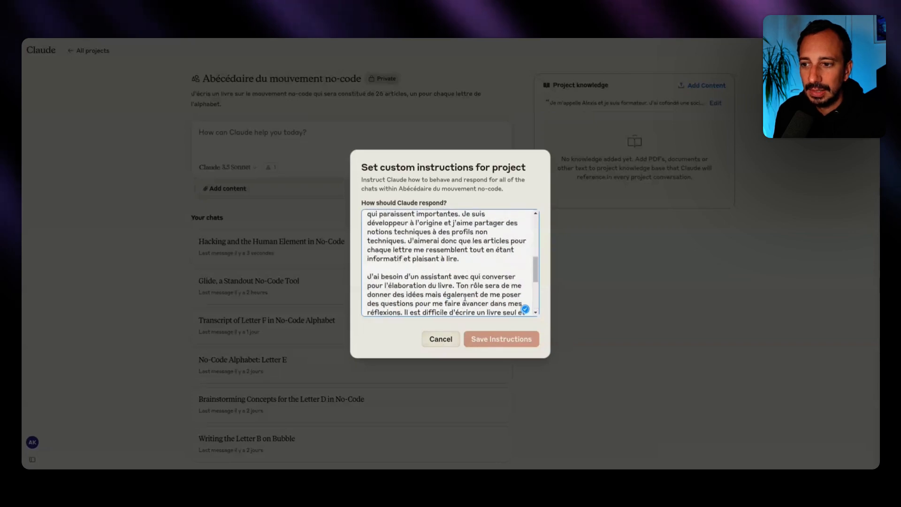
pyautogui.click(440, 340)
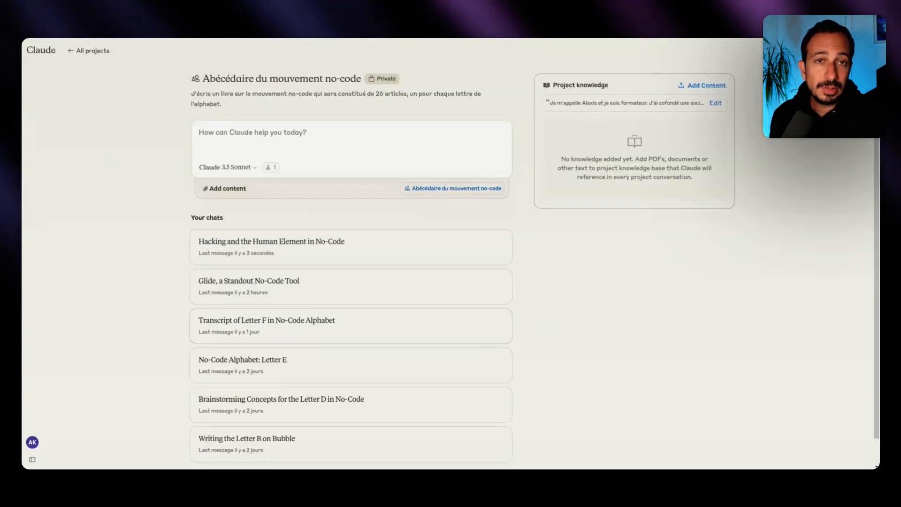
# From the home page, assign a new chat to the Abécédaire du mouvement no-code project and paste the copied transcript as an attachment
pyautogui.moveTo(34, 53)
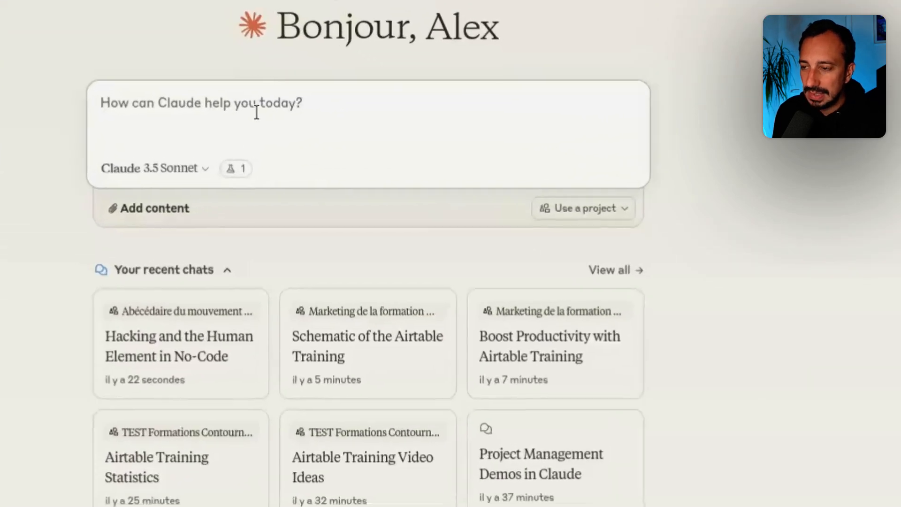
pyautogui.click(607, 212)
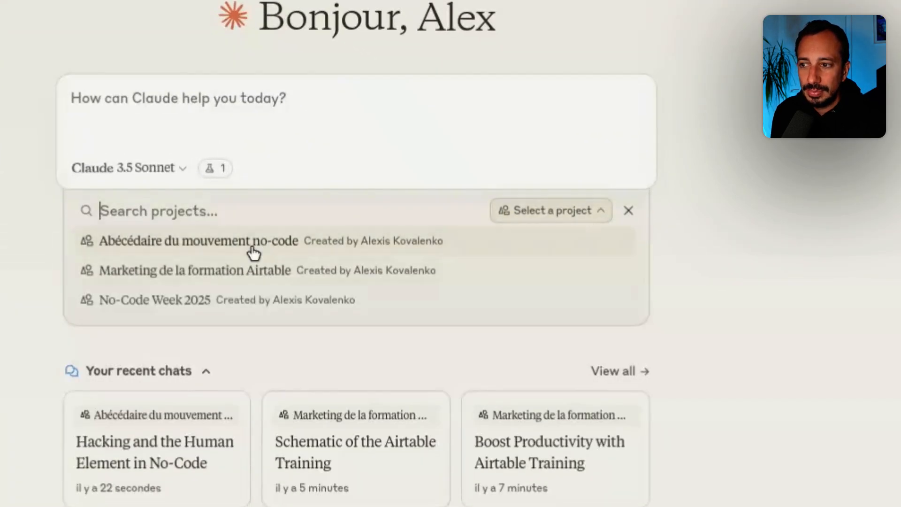
pyautogui.click(209, 249)
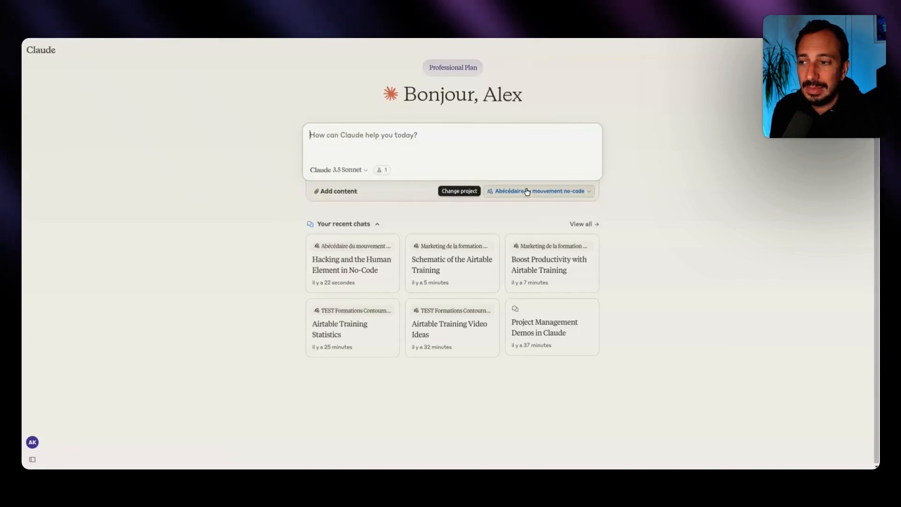
pyautogui.hotkey('ctrl', 'v')
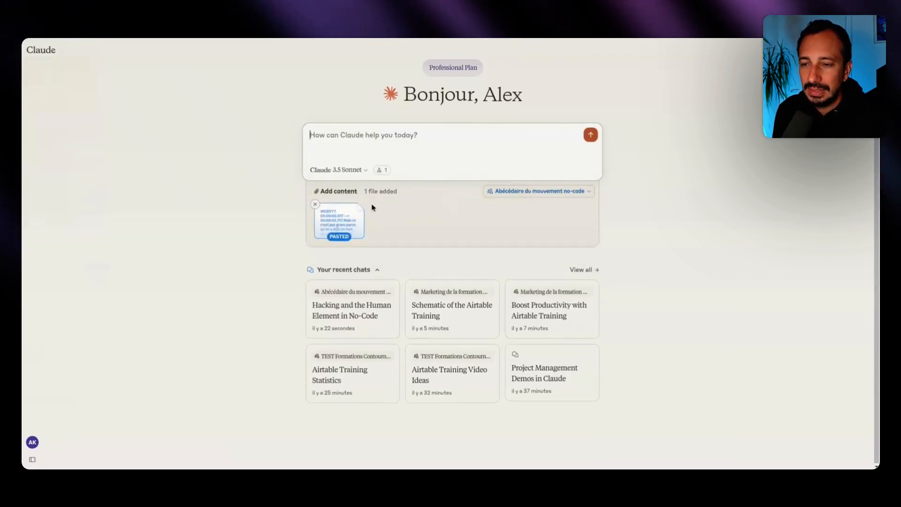